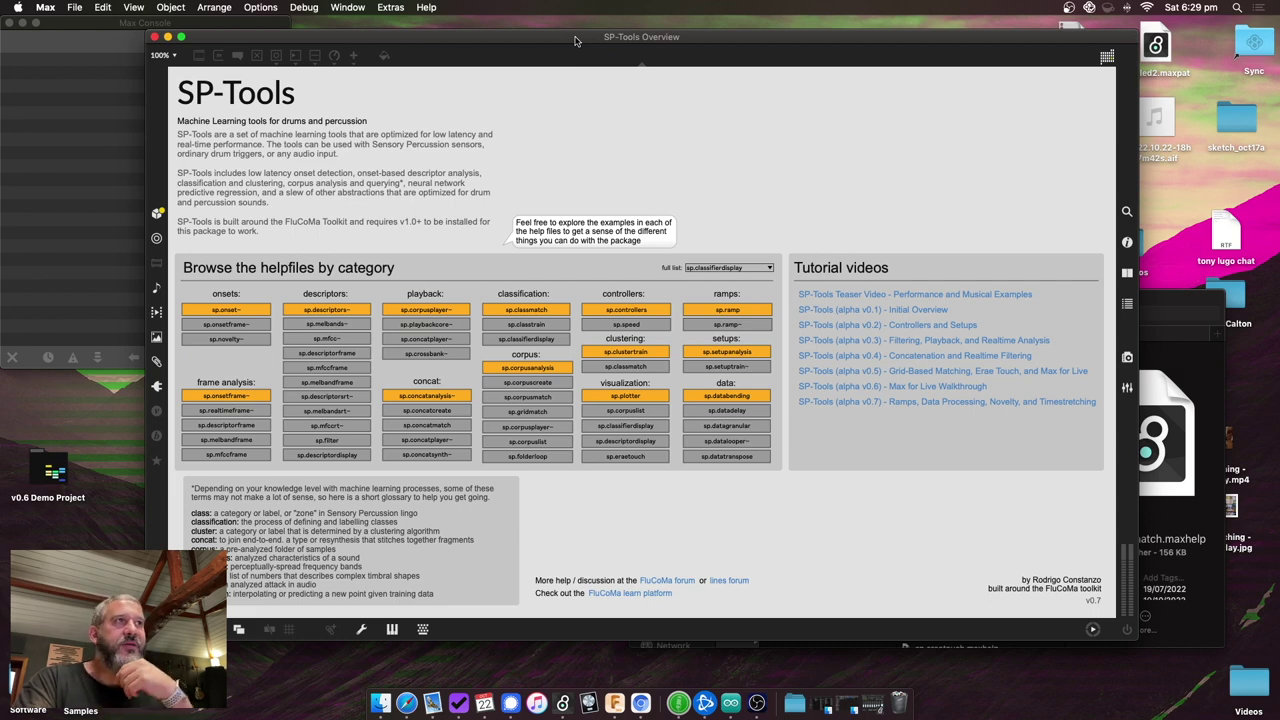
# Step: Glance at the Initial Overview tutorial video in the browser, then return to the Max overview patch
pyautogui.moveTo(575, 40)
pyautogui.mouseDown()
pyautogui.moveTo(592, 54)
pyautogui.moveTo(568, 58)
pyautogui.mouseUp()
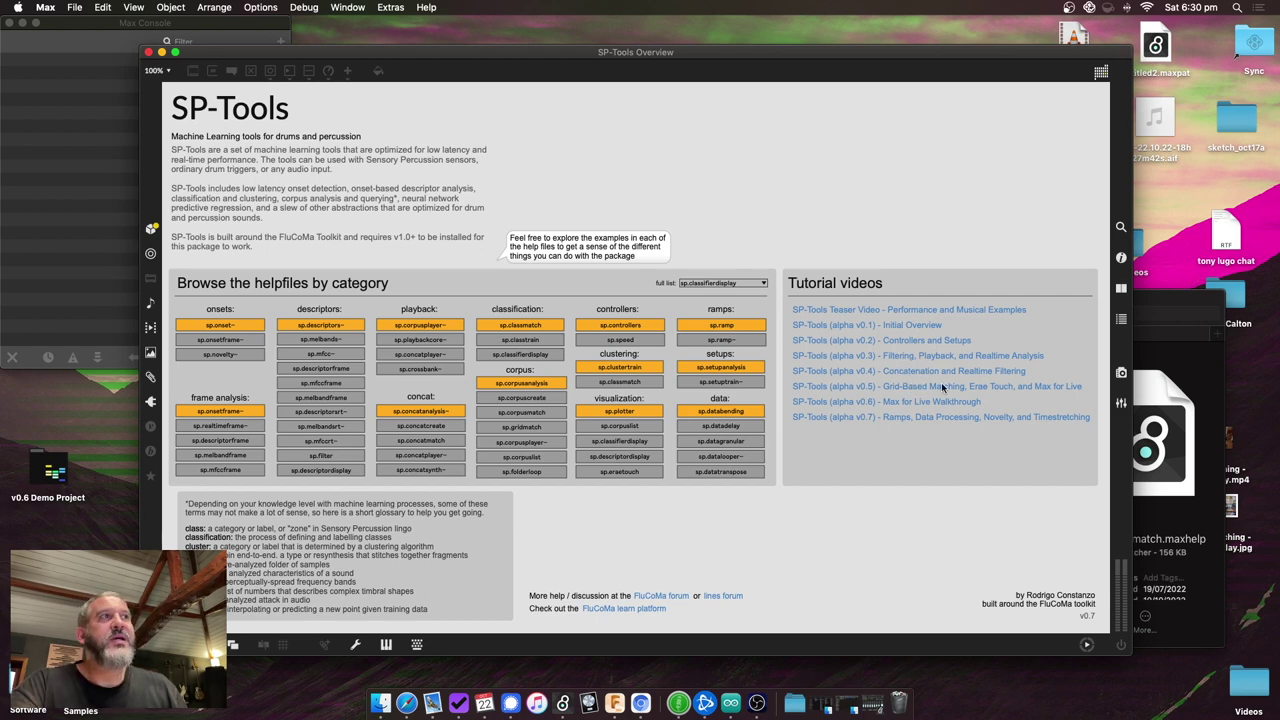
pyautogui.click(906, 325)
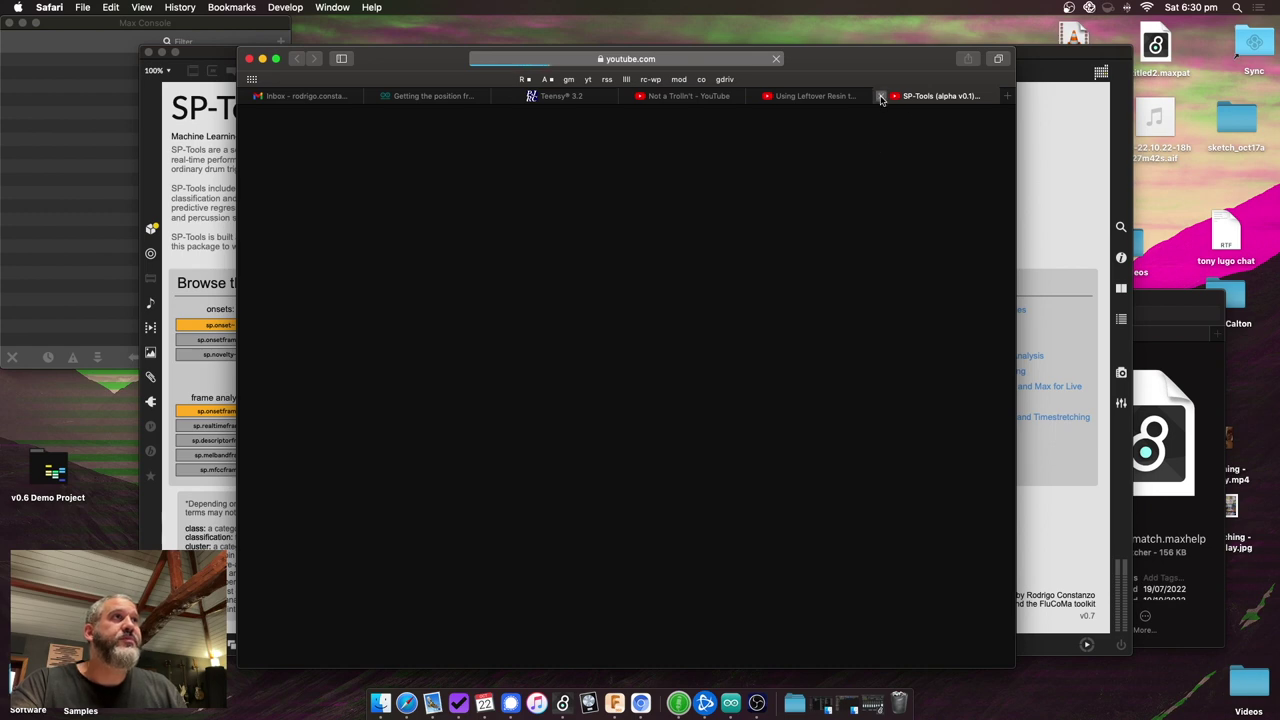
pyautogui.click(881, 96)
pyautogui.click(359, 97)
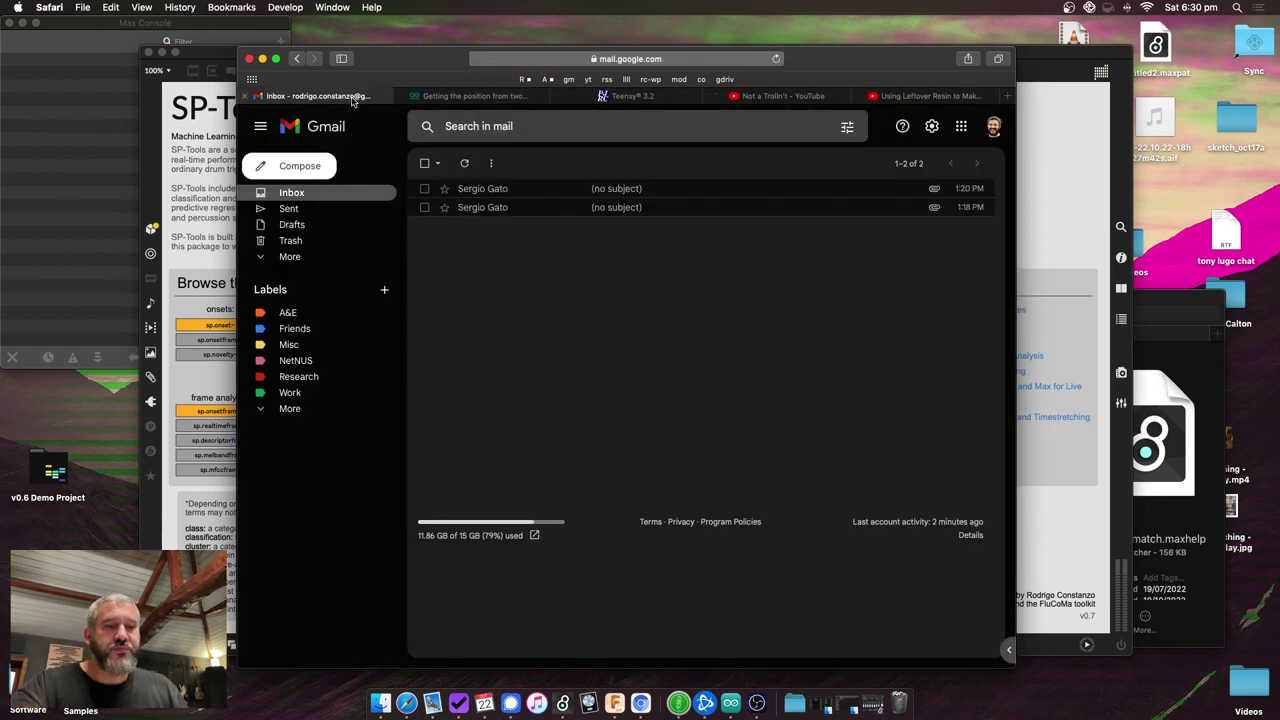
pyautogui.press('super+Tab')
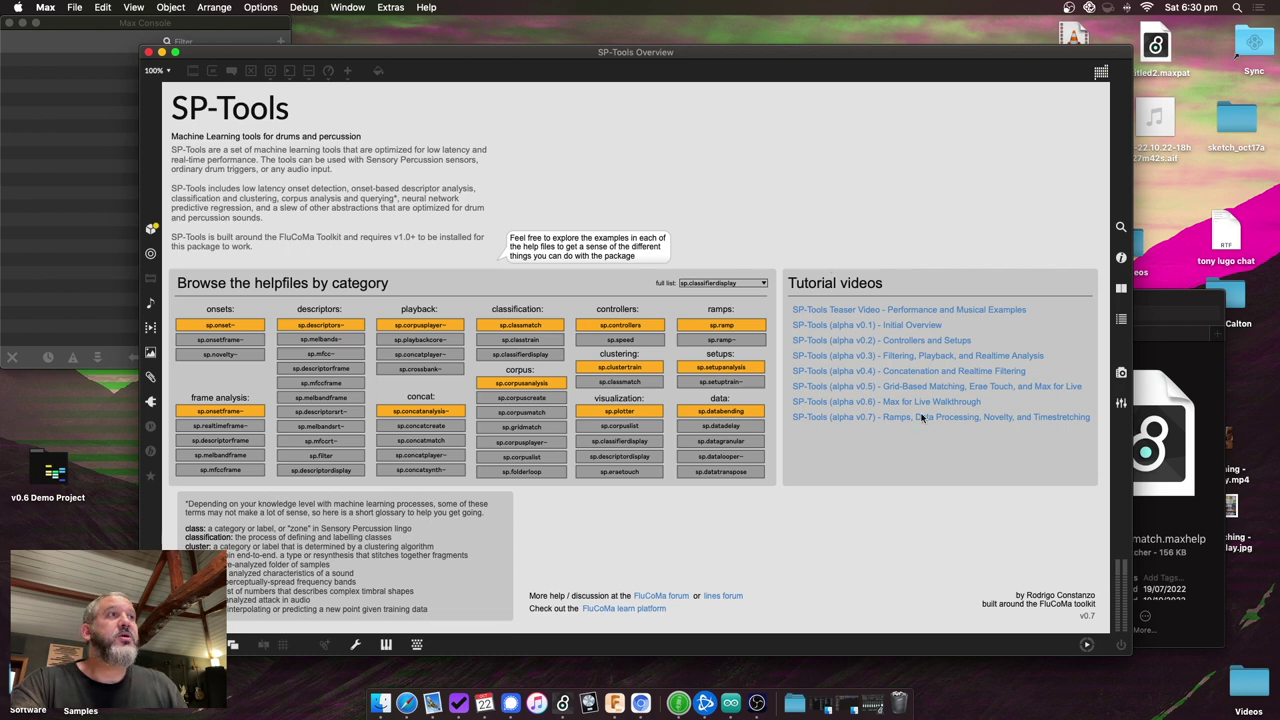
# Step: Find sp.ramp.maxhelp in the SP-Tools help folder and open it in Max
pyautogui.click(1183, 301)
pyautogui.scroll(-5, 1008, 556)
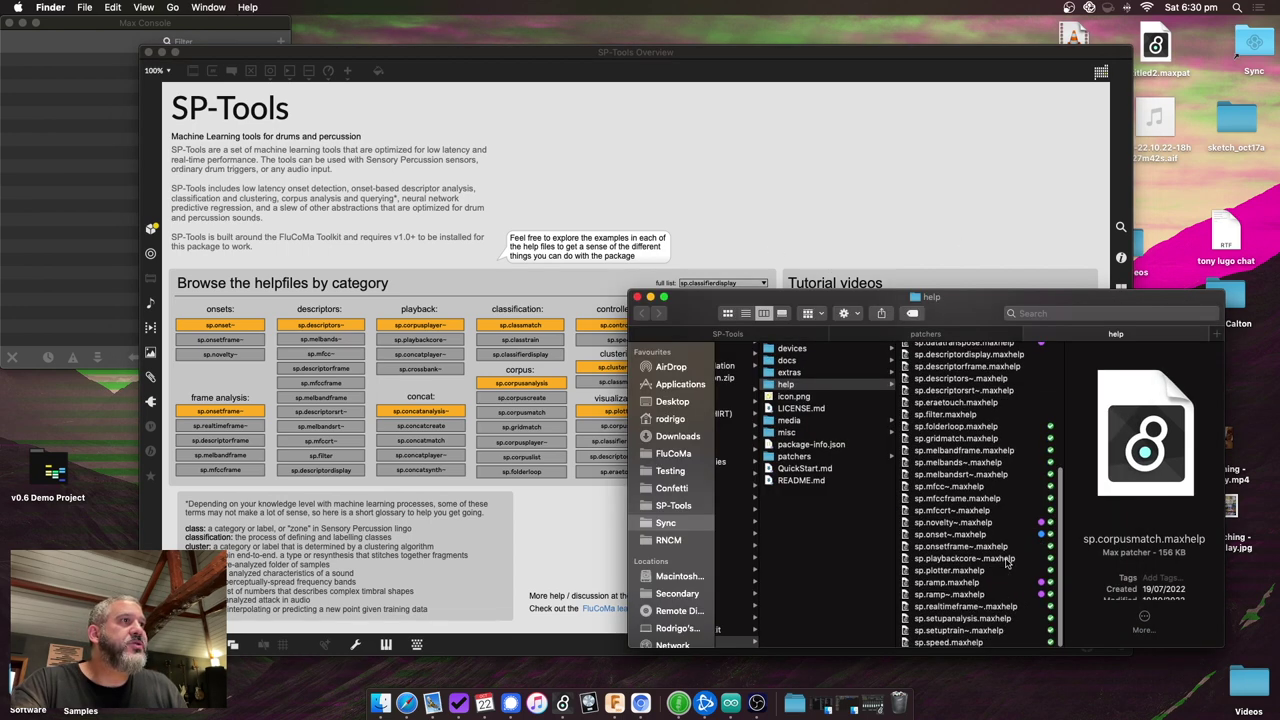
pyautogui.click(946, 583)
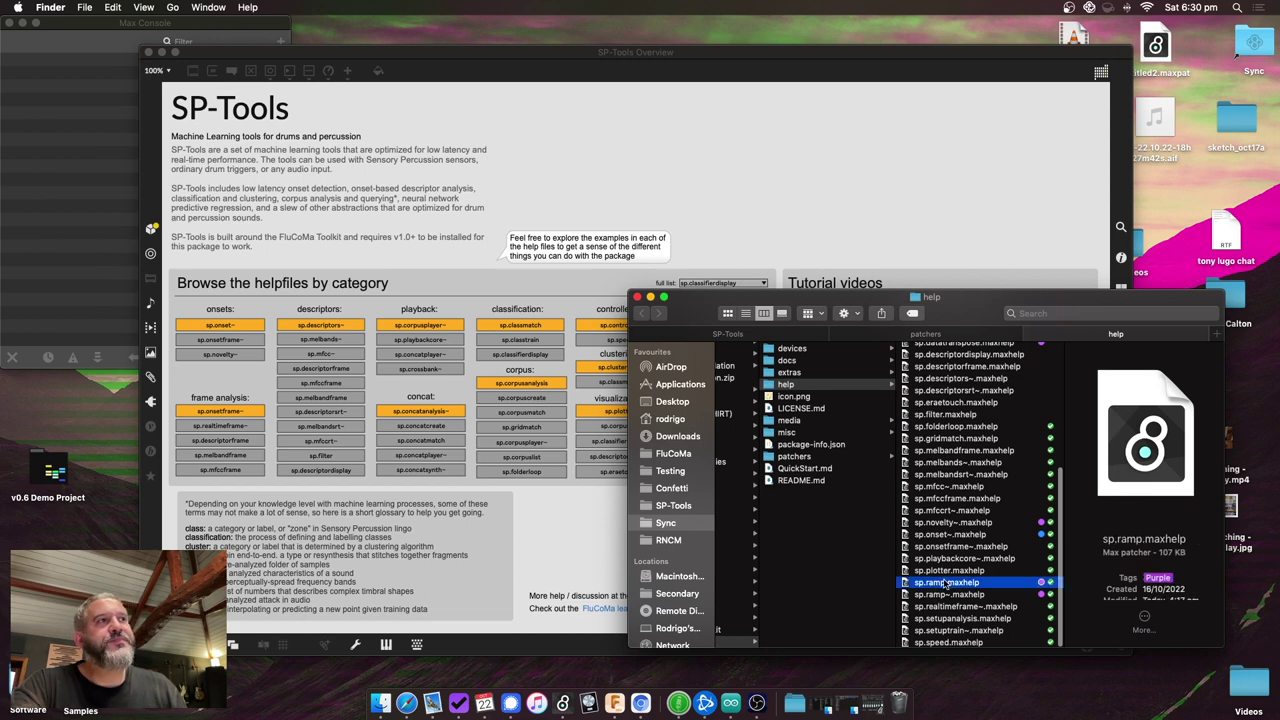
pyautogui.doubleClick(905, 589)
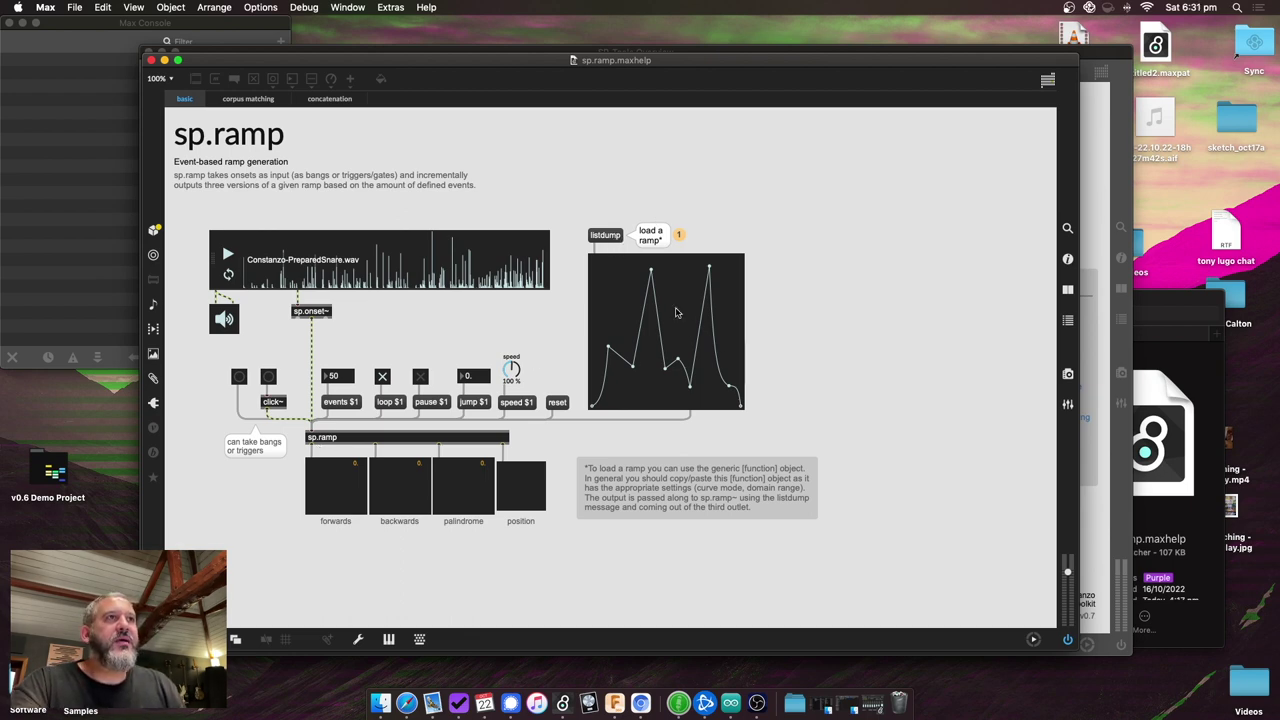
# Step: Run the drawn ramp on the snare audio with pause and speed tweaks, then show corpus matching
pyautogui.click(605, 238)
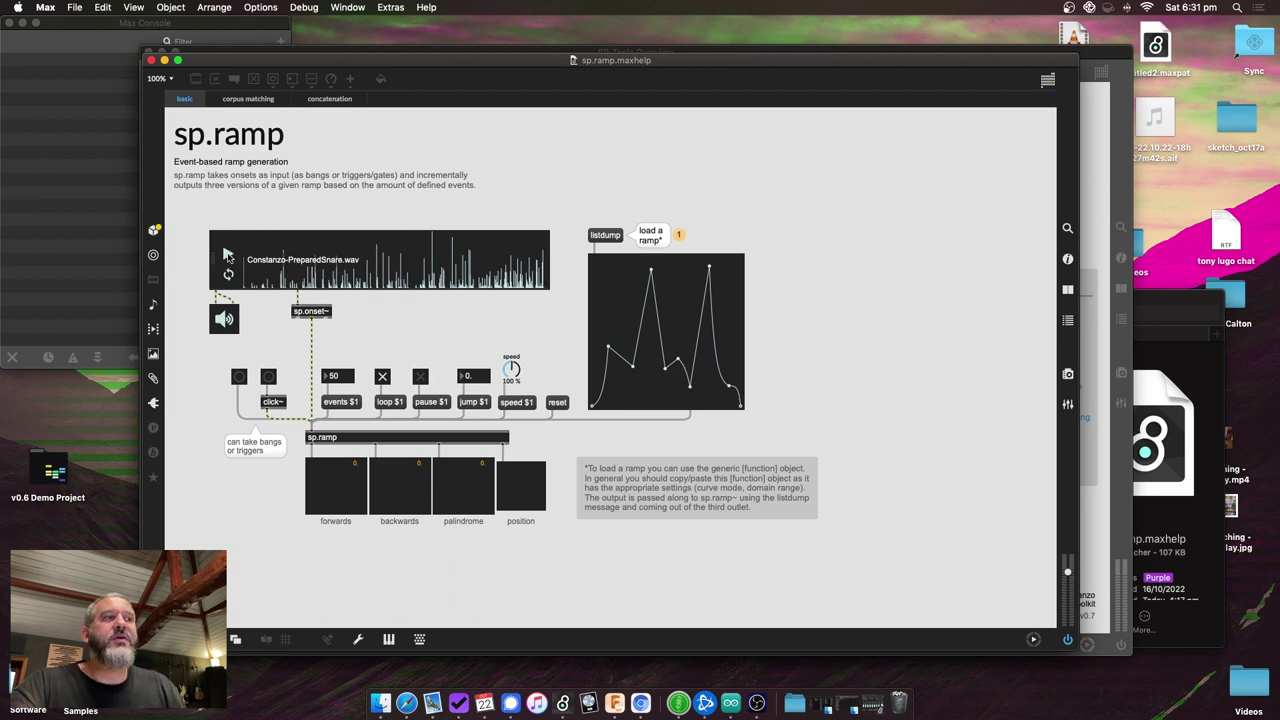
pyautogui.click(228, 256)
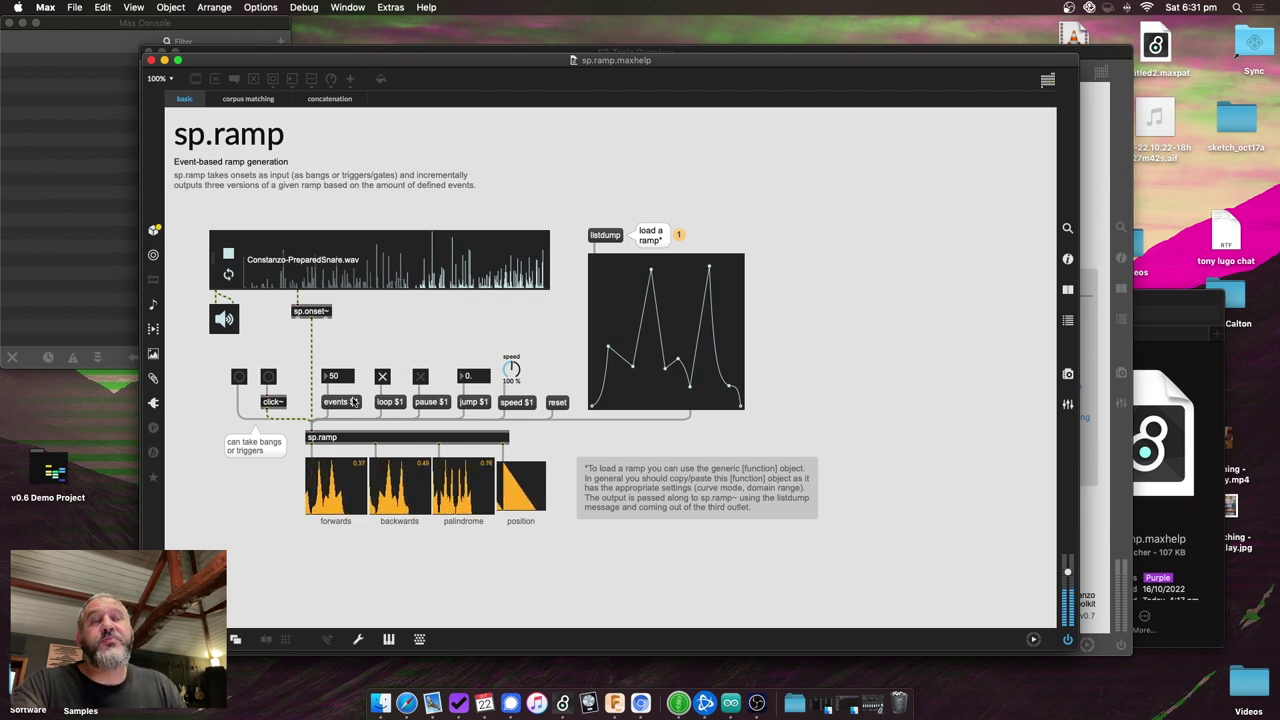
pyautogui.click(421, 377)
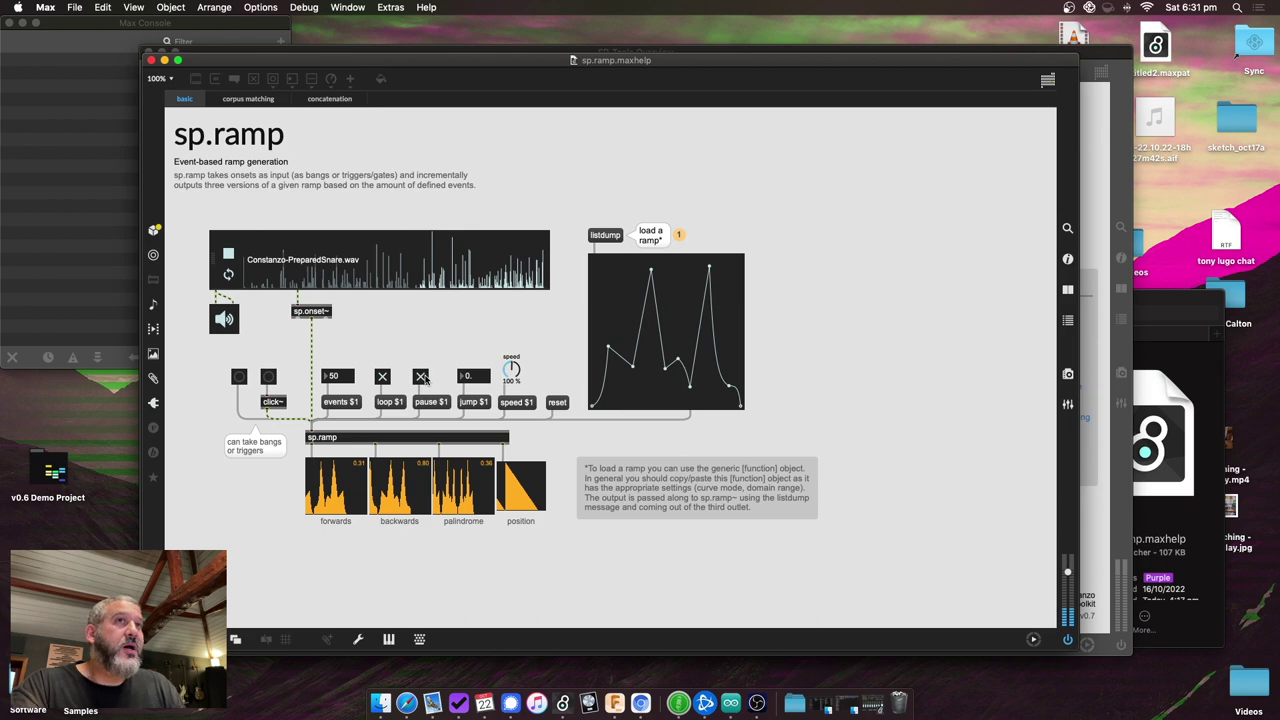
pyautogui.click(421, 377)
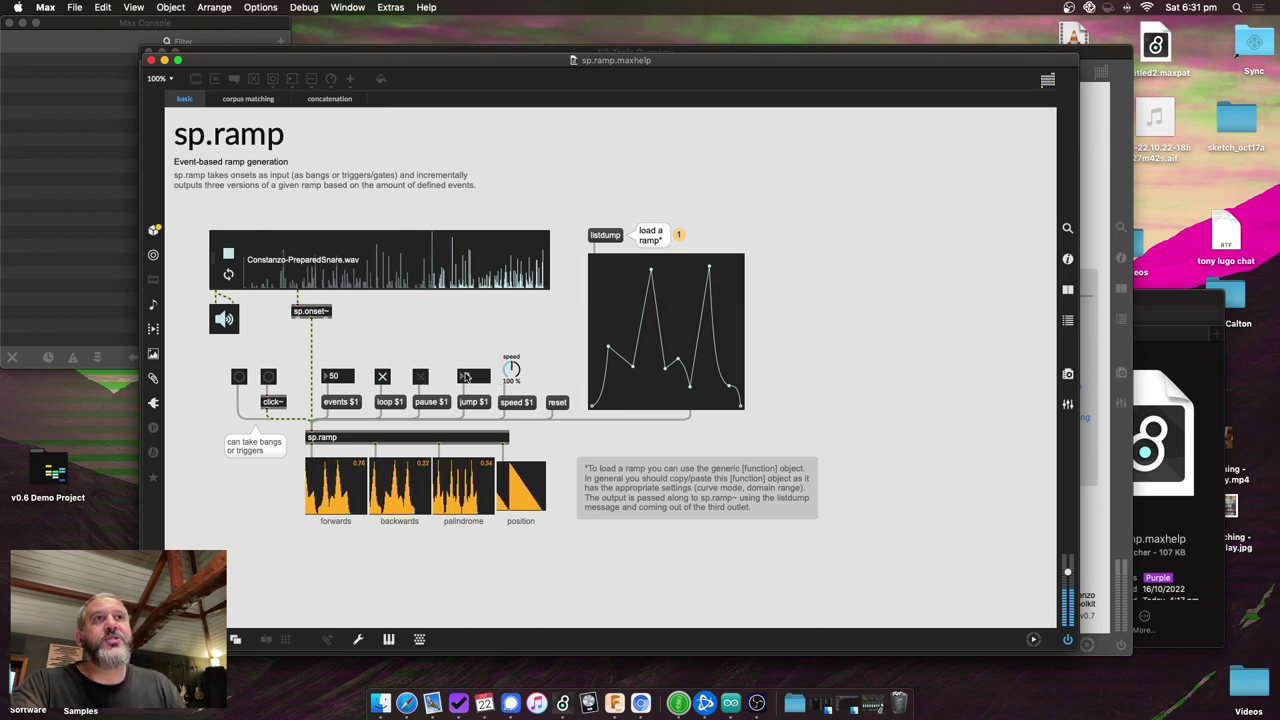
pyautogui.click(510, 368)
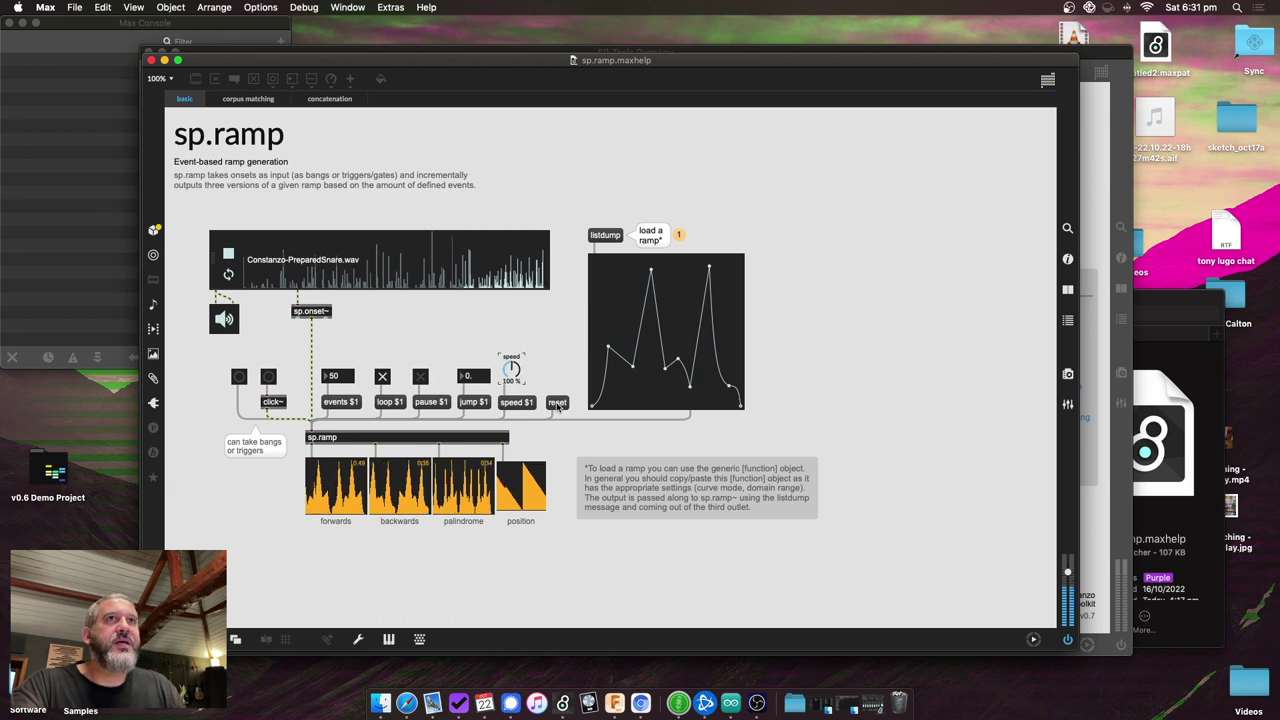
pyautogui.click(228, 256)
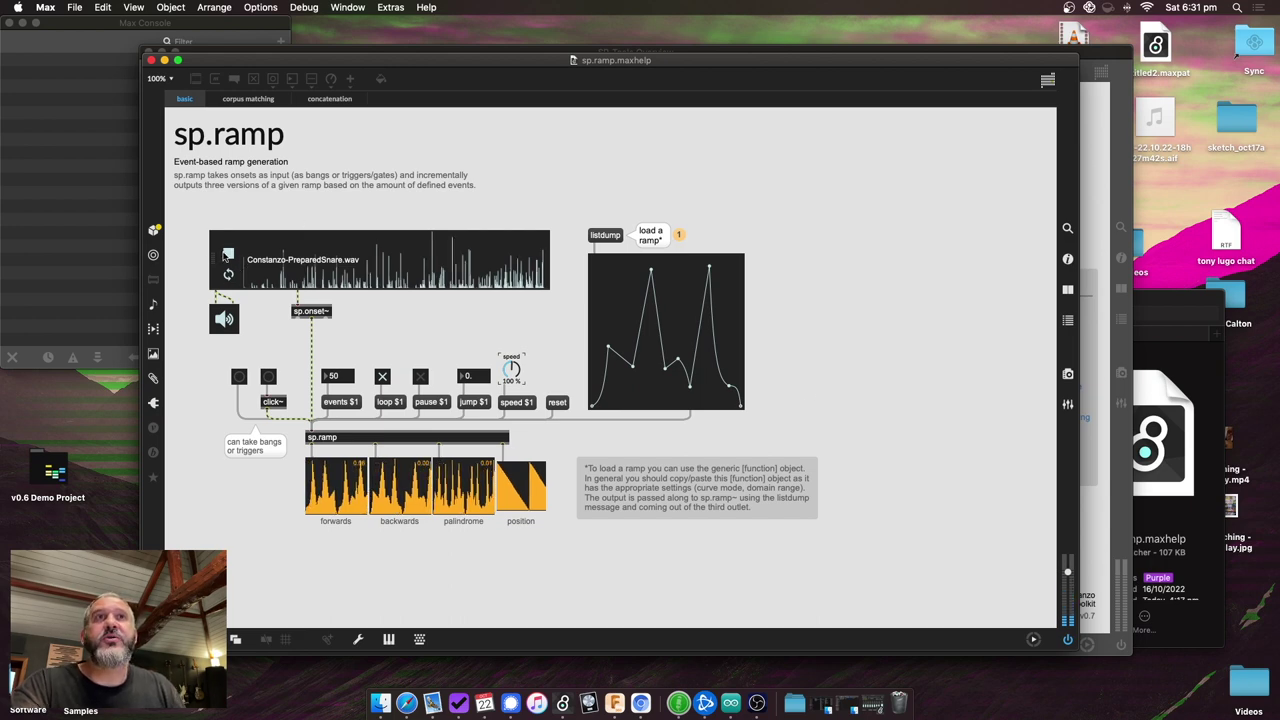
pyautogui.click(266, 99)
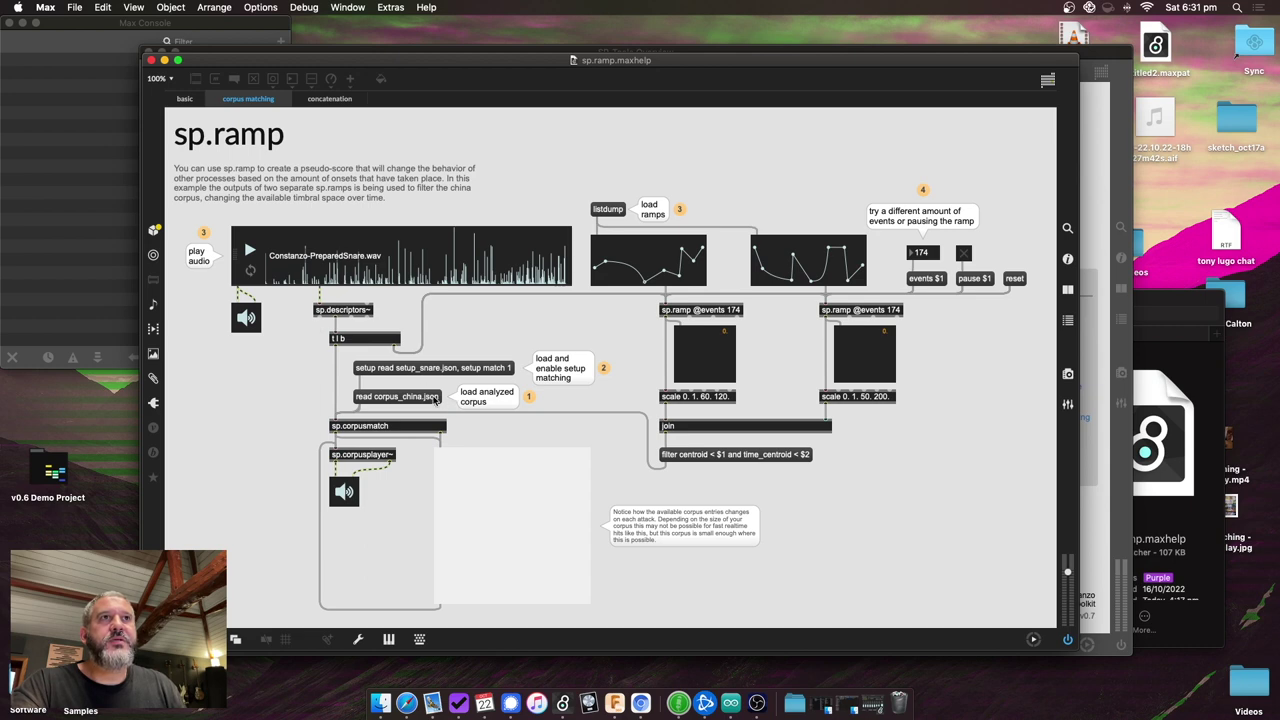
# Step: Read setup_snare.json and dump the breakpoint shapes into both ramp editors
pyautogui.click(500, 368)
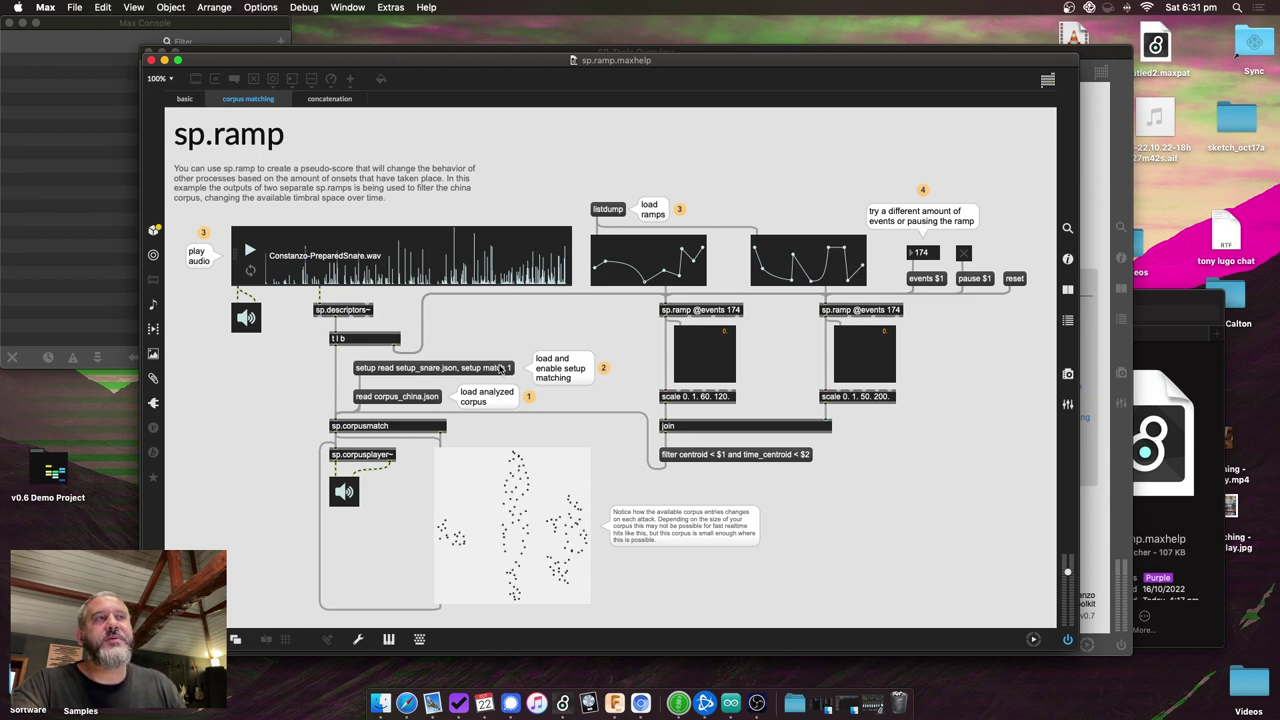
pyautogui.click(606, 211)
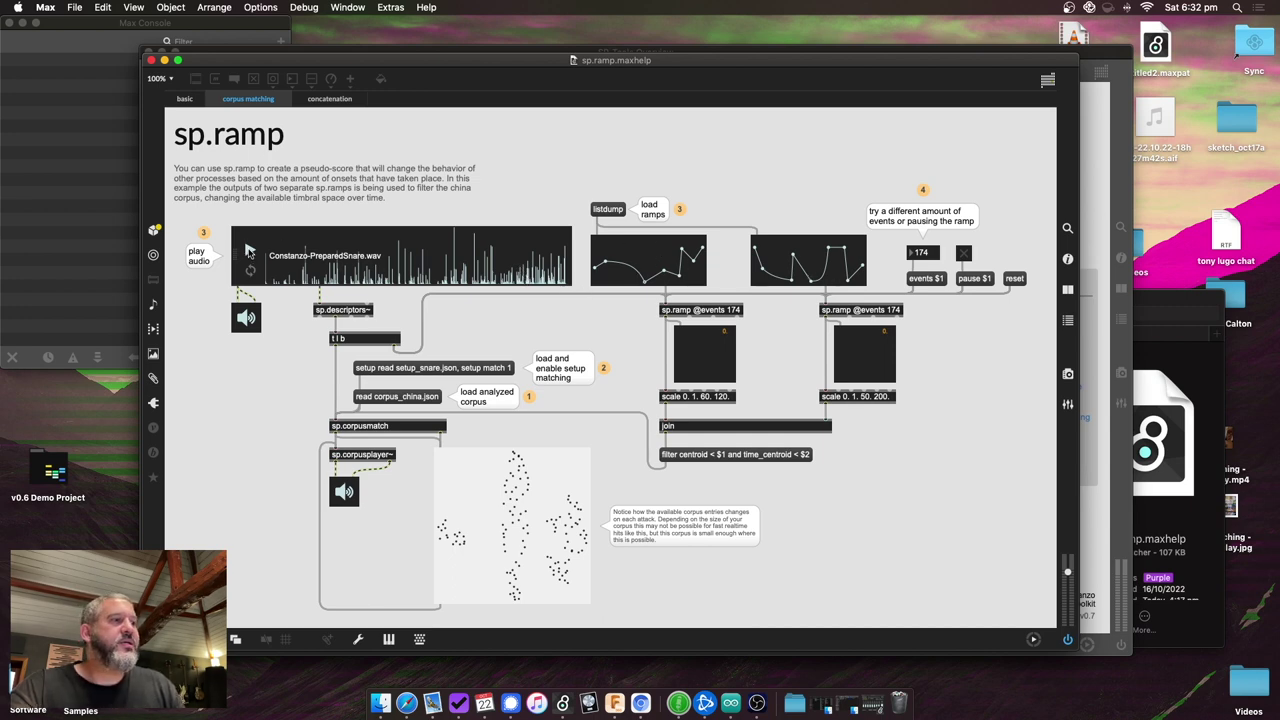
# Step: Play the snare audio through the ramp-filtered china corpus, then switch to the concatenation tab
pyautogui.click(249, 251)
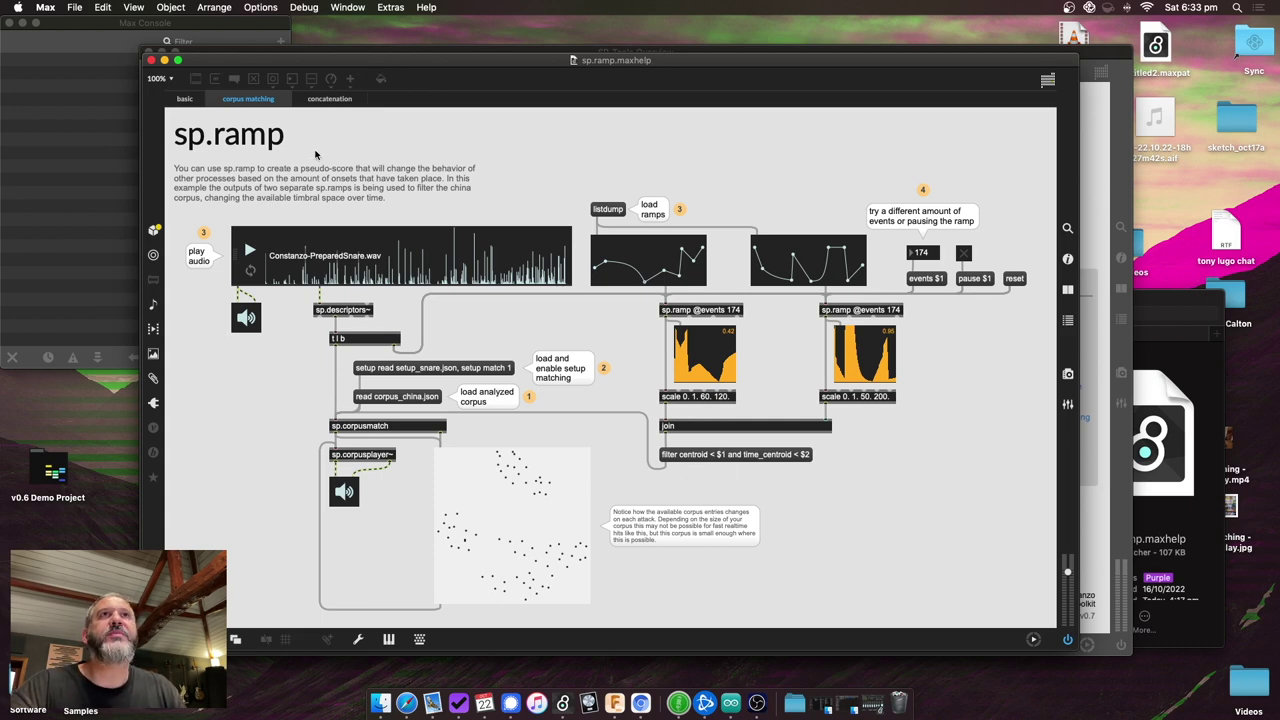
pyautogui.click(330, 98)
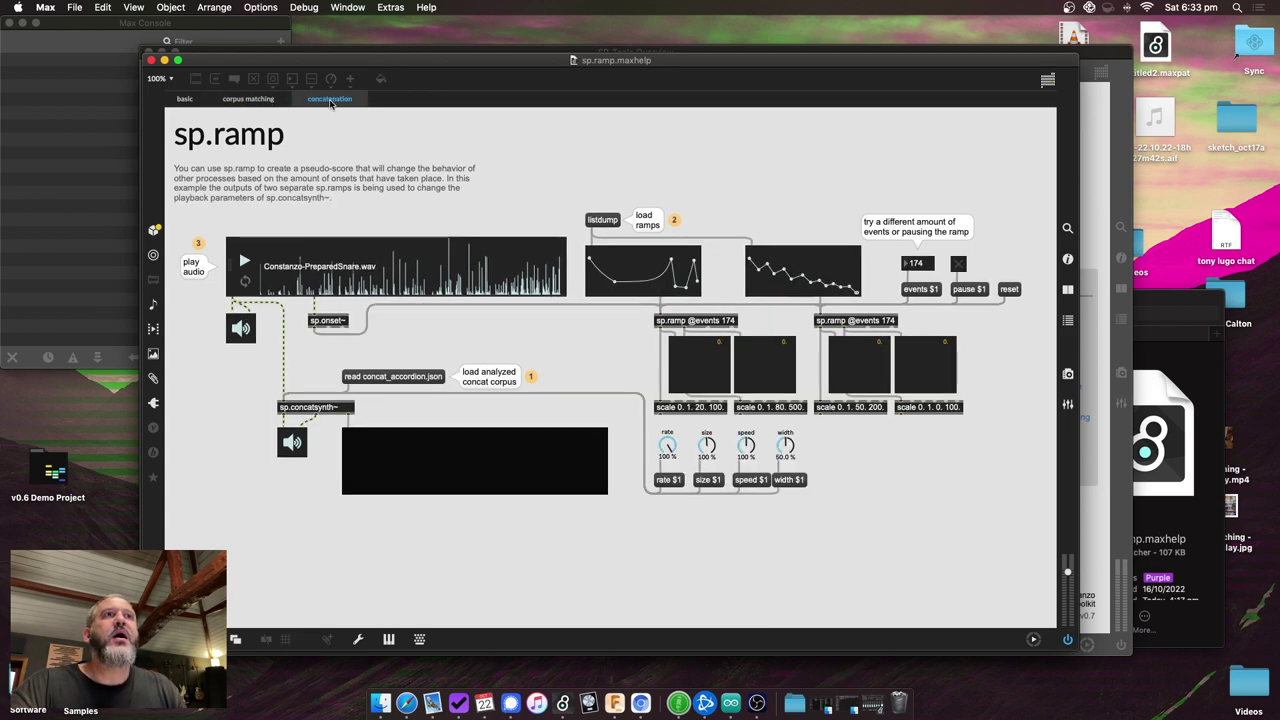
# Step: Load concat_accordion.json and both 174-event ramps, then play and stop the snare through concatenation
pyautogui.click(412, 375)
pyautogui.click(600, 220)
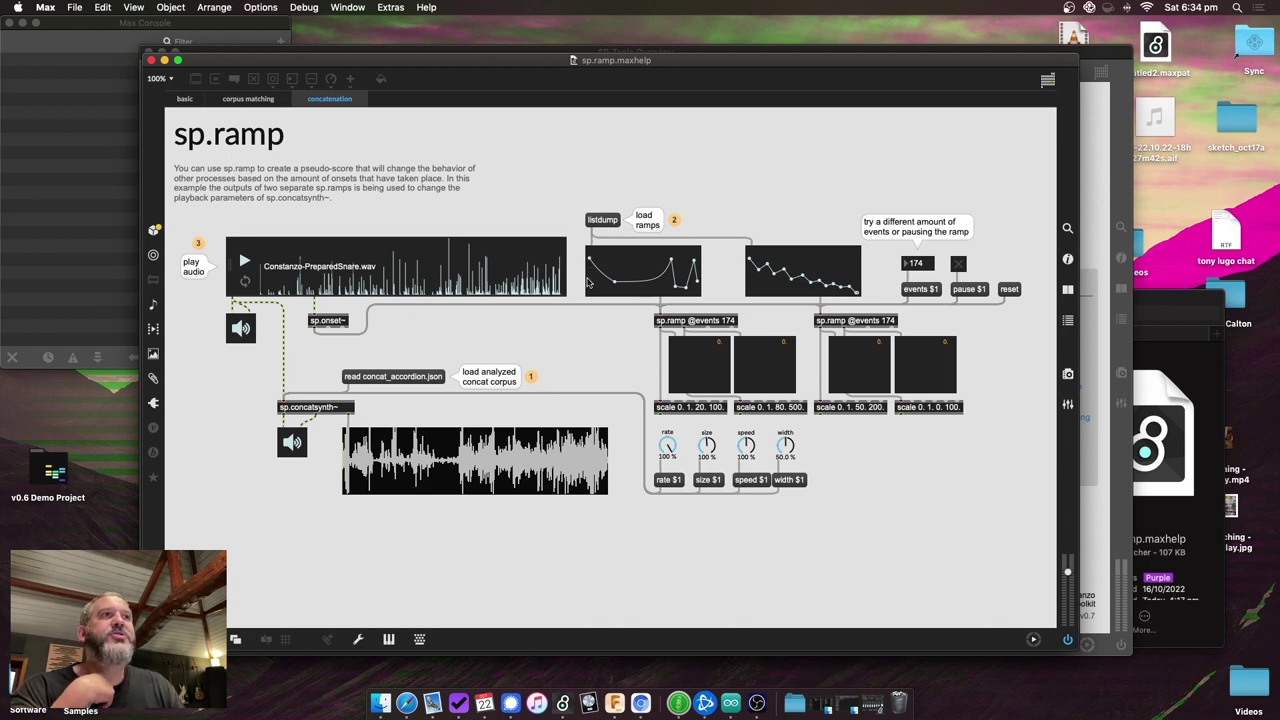
pyautogui.click(676, 284)
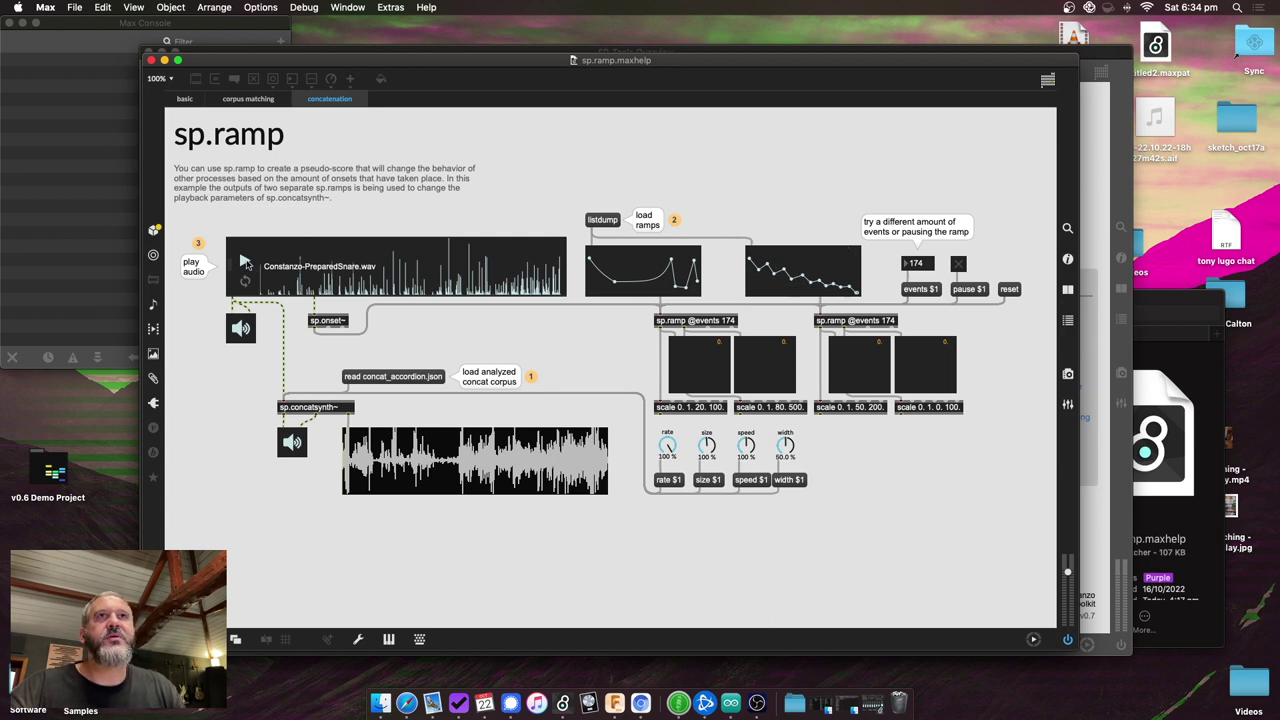
pyautogui.click(245, 262)
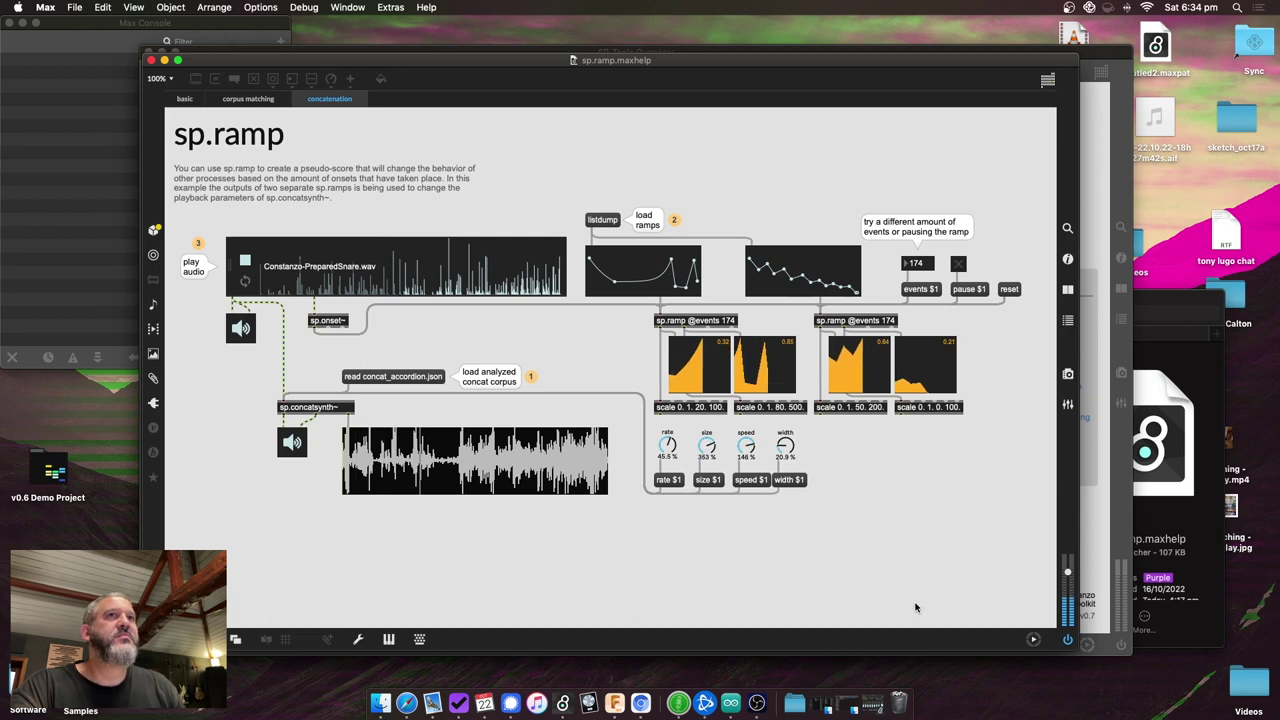
pyautogui.click(244, 260)
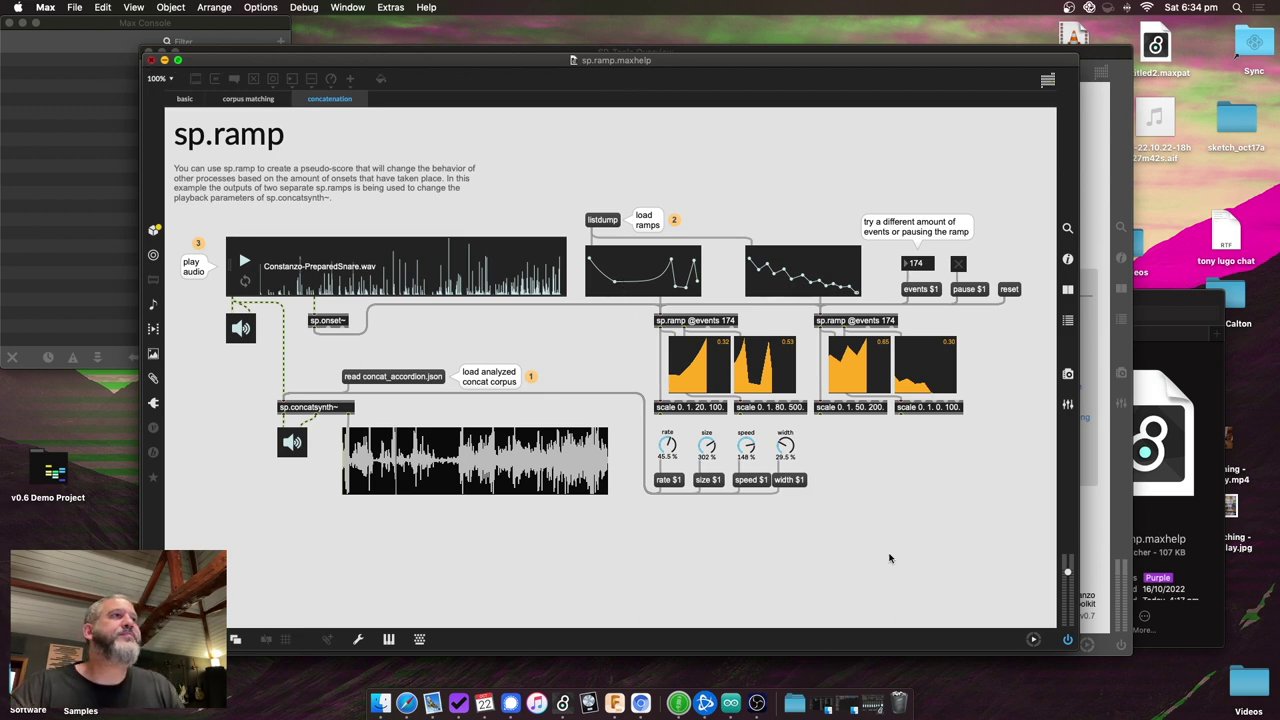
# Step: Close the sp.ramp help and open sp.ramp~.maxhelp from the help folder
pyautogui.press('super+w')
pyautogui.click(1172, 298)
pyautogui.doubleClick(942, 595)
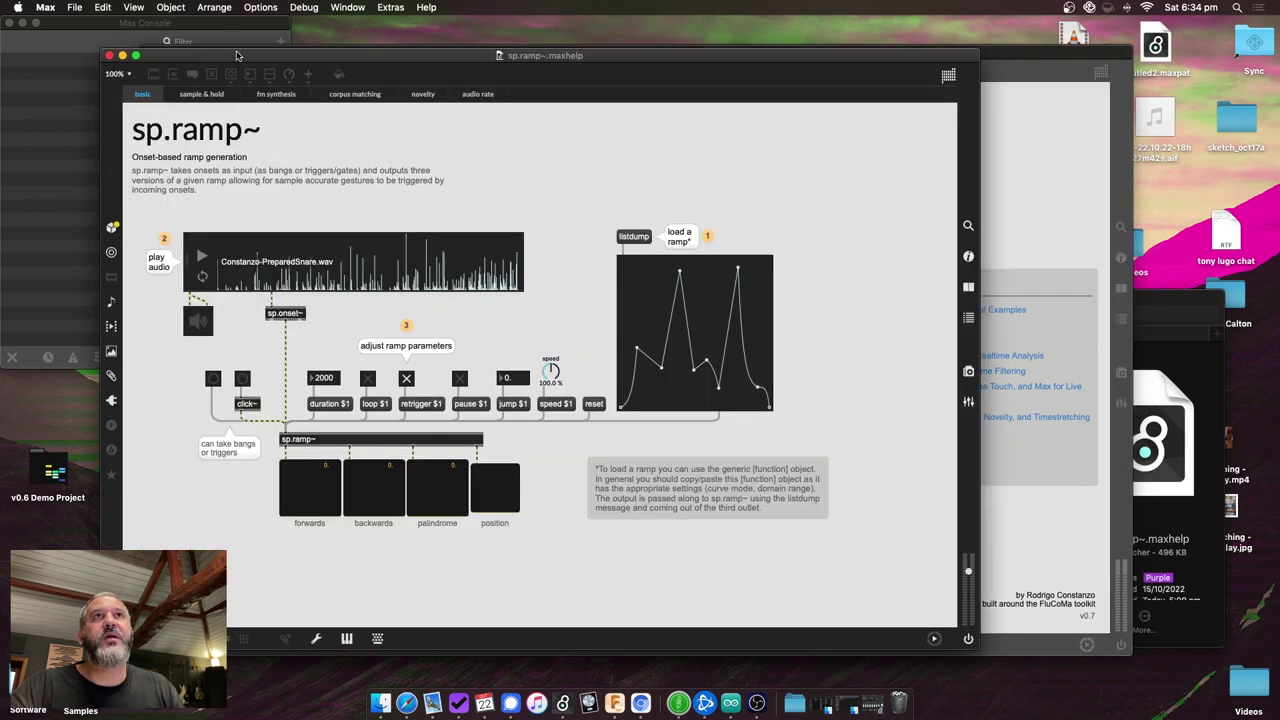
# Step: Reposition the sp.ramp~ help window, load the drawn ramp, and start the snare audio
pyautogui.moveTo(237, 55); pyautogui.dragTo(321, 58)
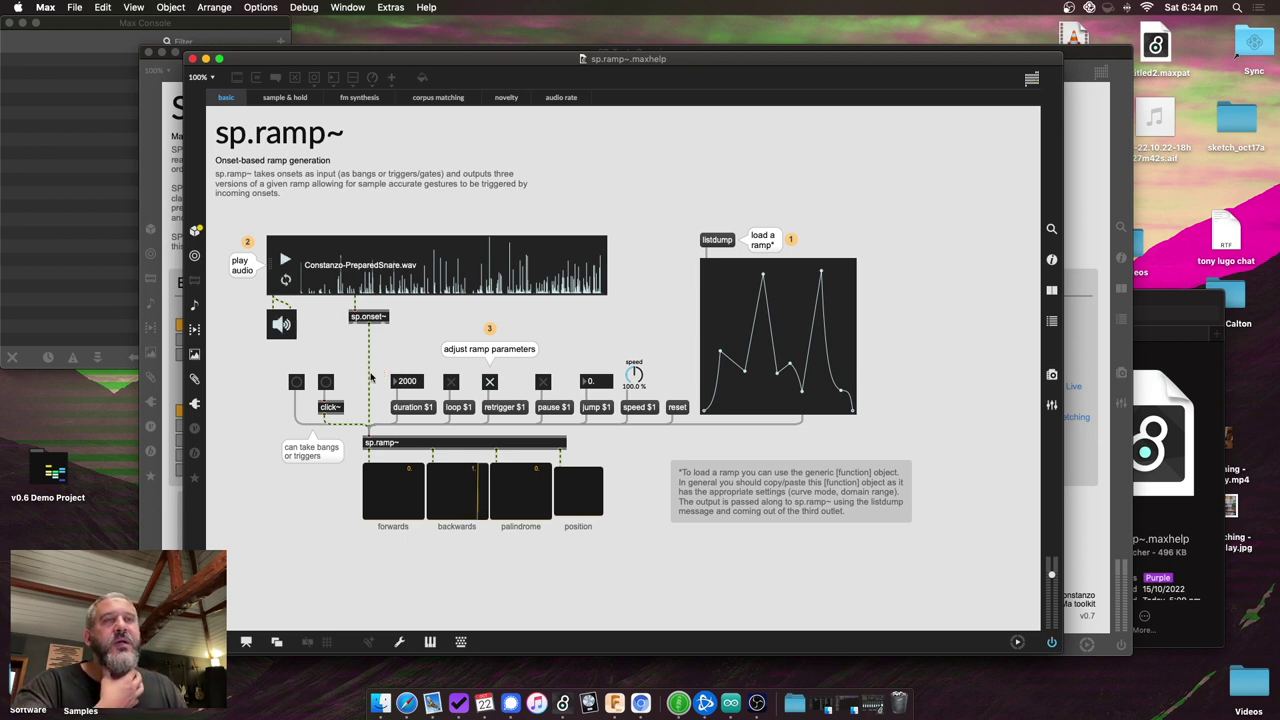
pyautogui.click(719, 241)
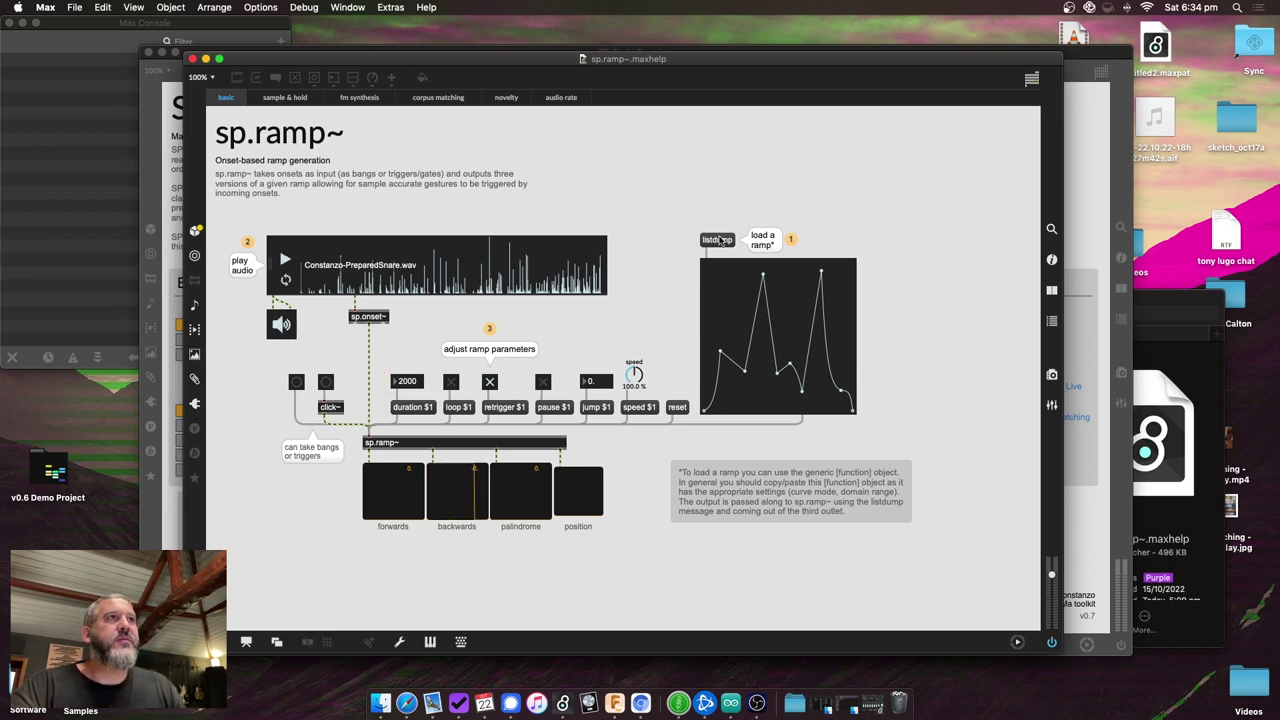
pyautogui.click(286, 259)
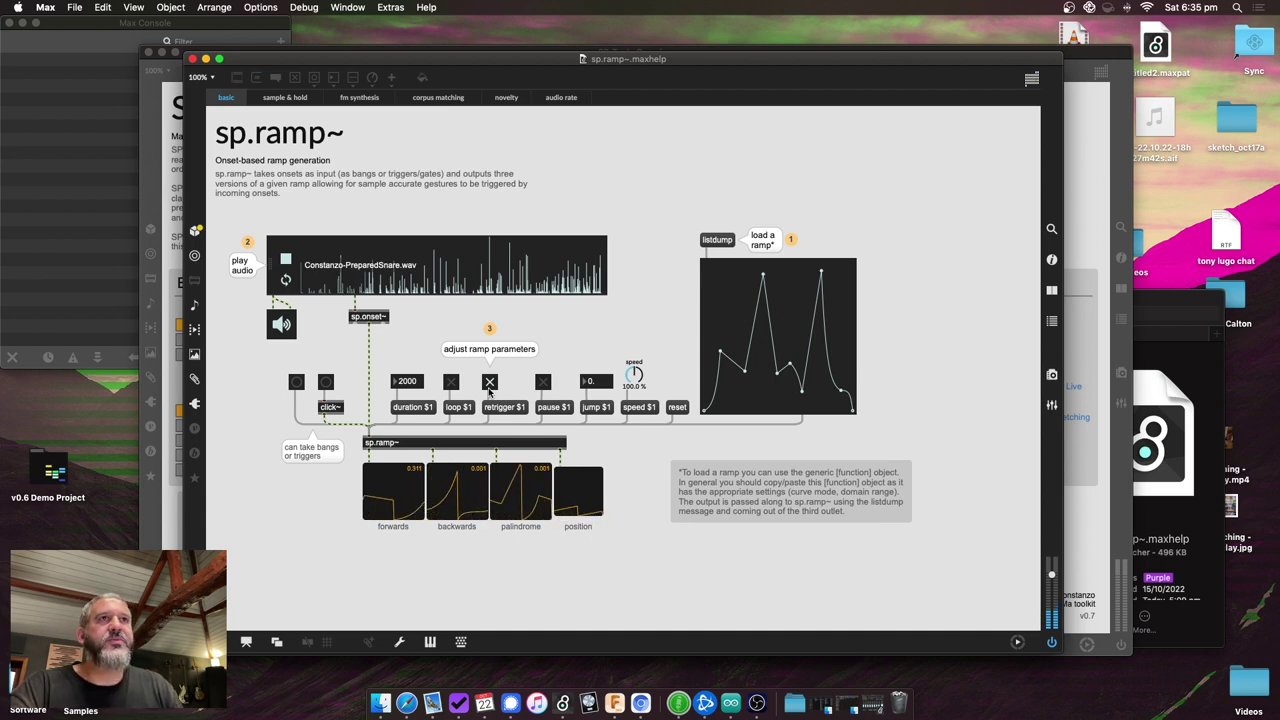
# Step: Toggle retrigger, shorten the ramp duration from 2000 to 500, toggle pause, then stop the snare
pyautogui.click(488, 382)
pyautogui.click(488, 382)
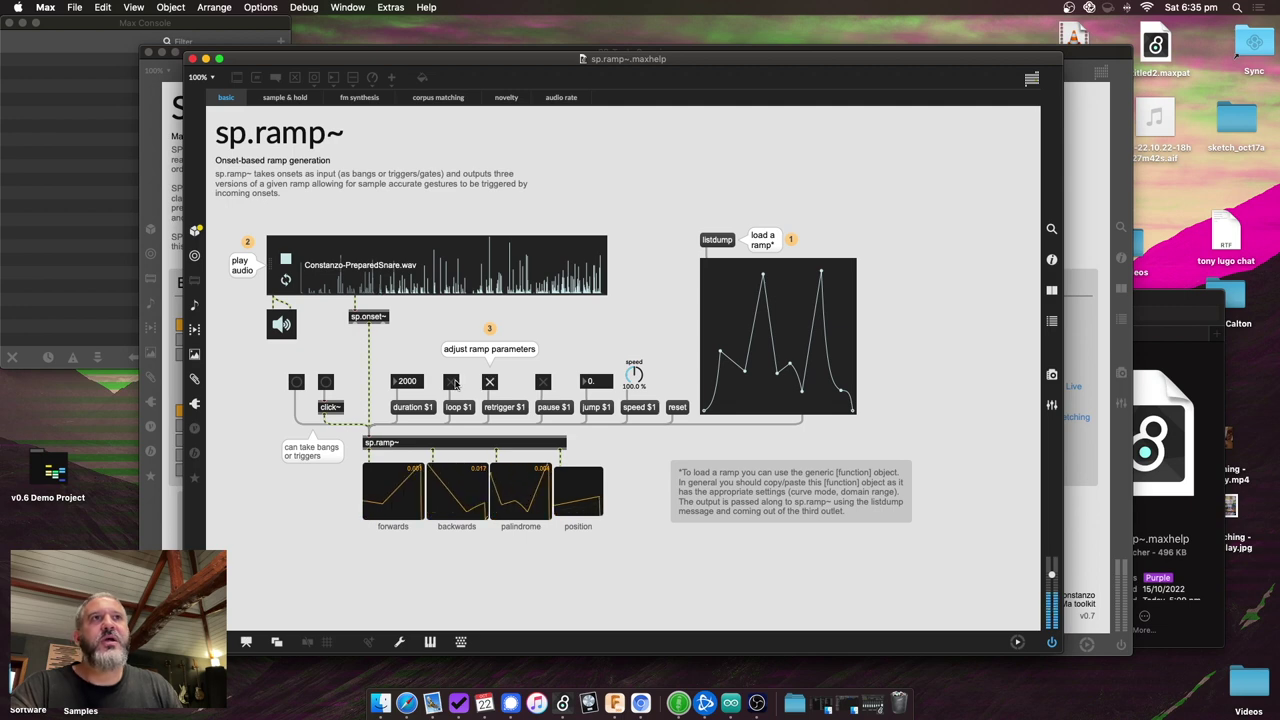
pyautogui.moveTo(400, 381); pyautogui.dragTo(400, 450)
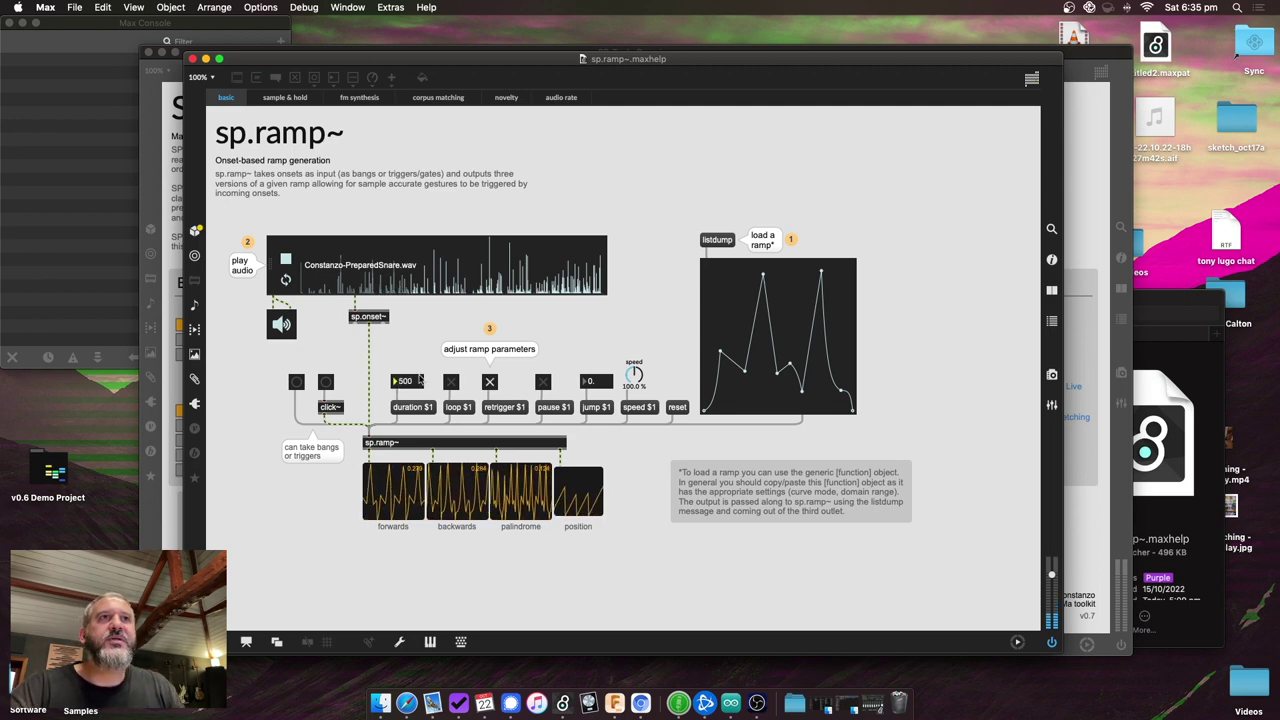
pyautogui.click(543, 382)
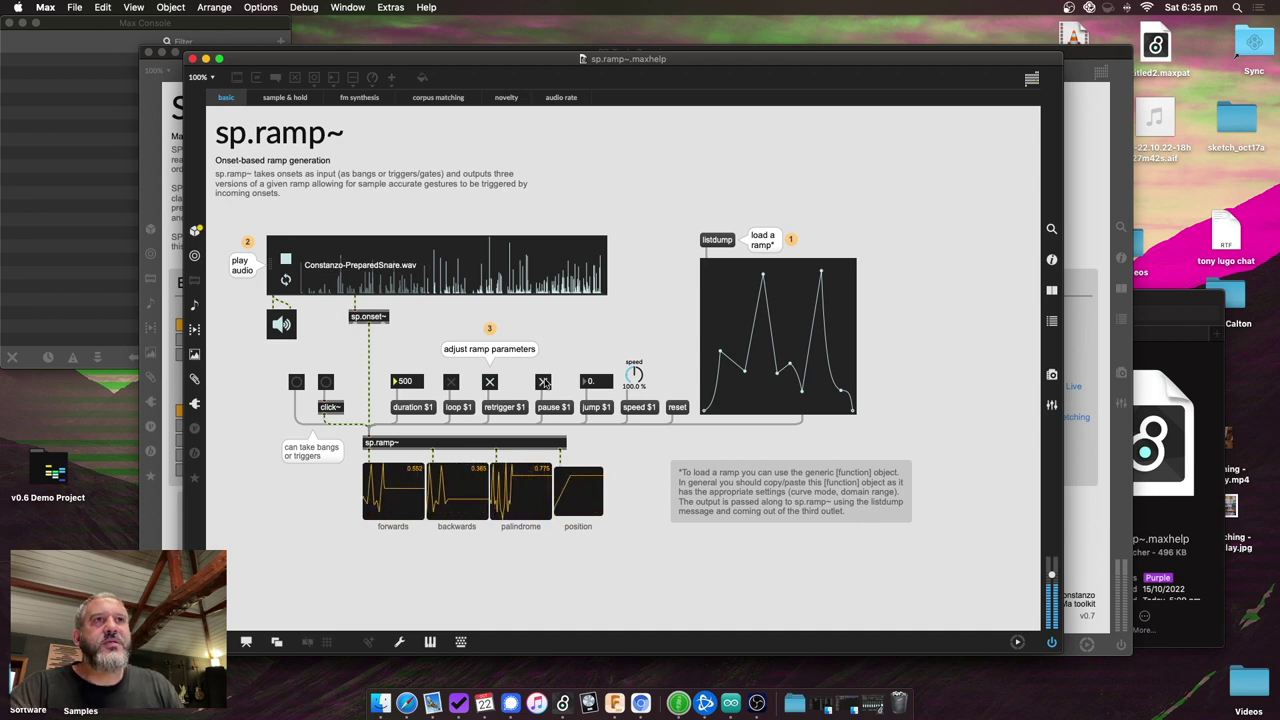
pyautogui.click(543, 382)
pyautogui.moveTo(634, 380); pyautogui.dragTo(634, 390)
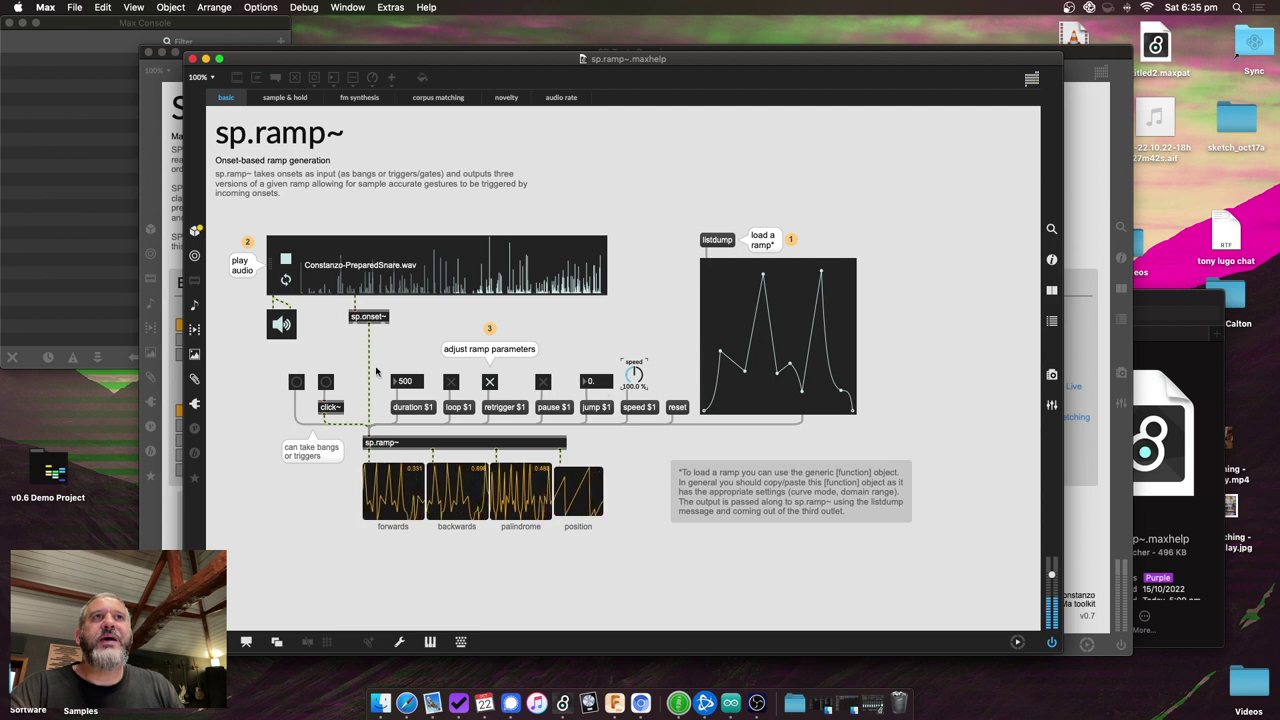
pyautogui.click(281, 257)
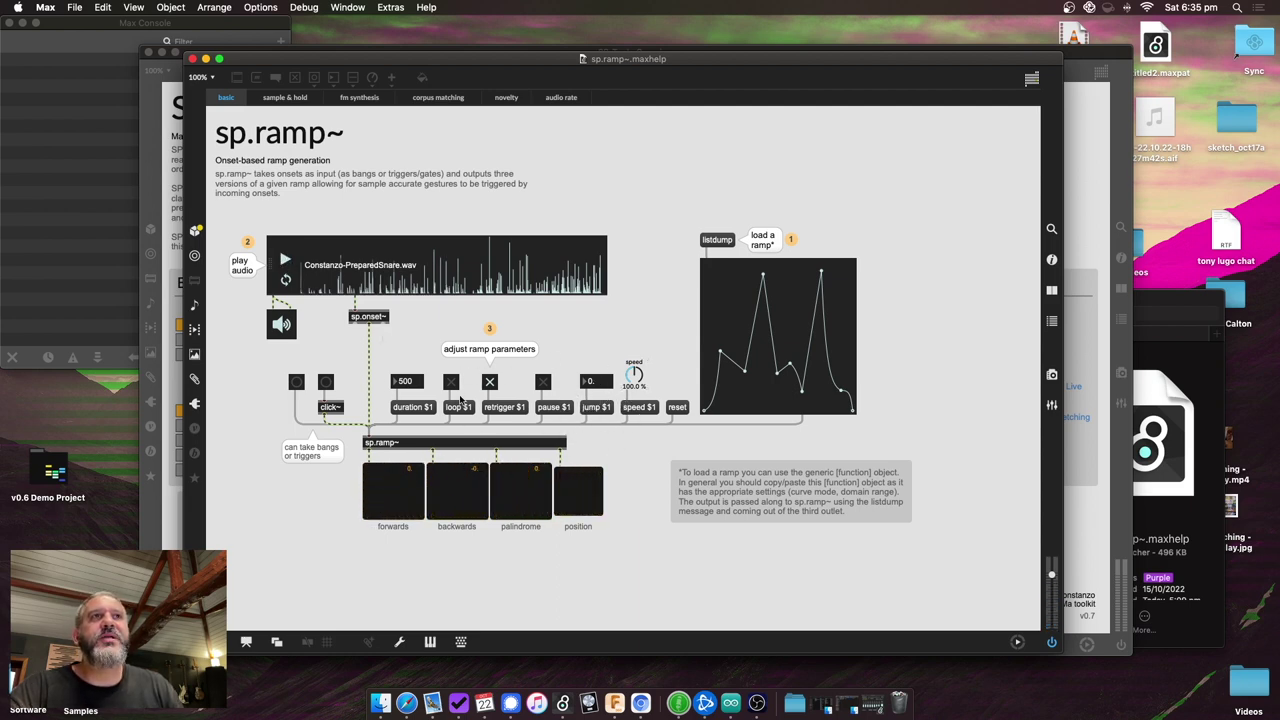
# Step: Switch to the sample & hold tab and play the snare through its forwards, backwards and palindrome ramps
pyautogui.click(299, 97)
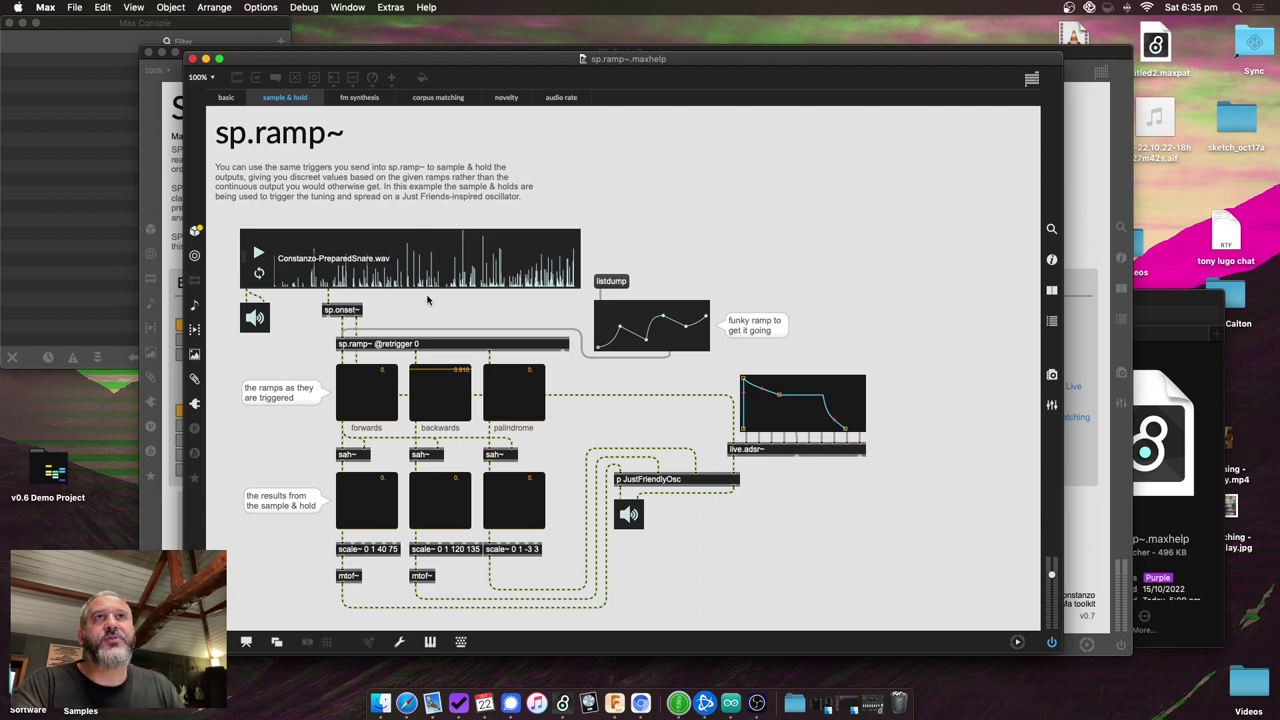
pyautogui.click(257, 251)
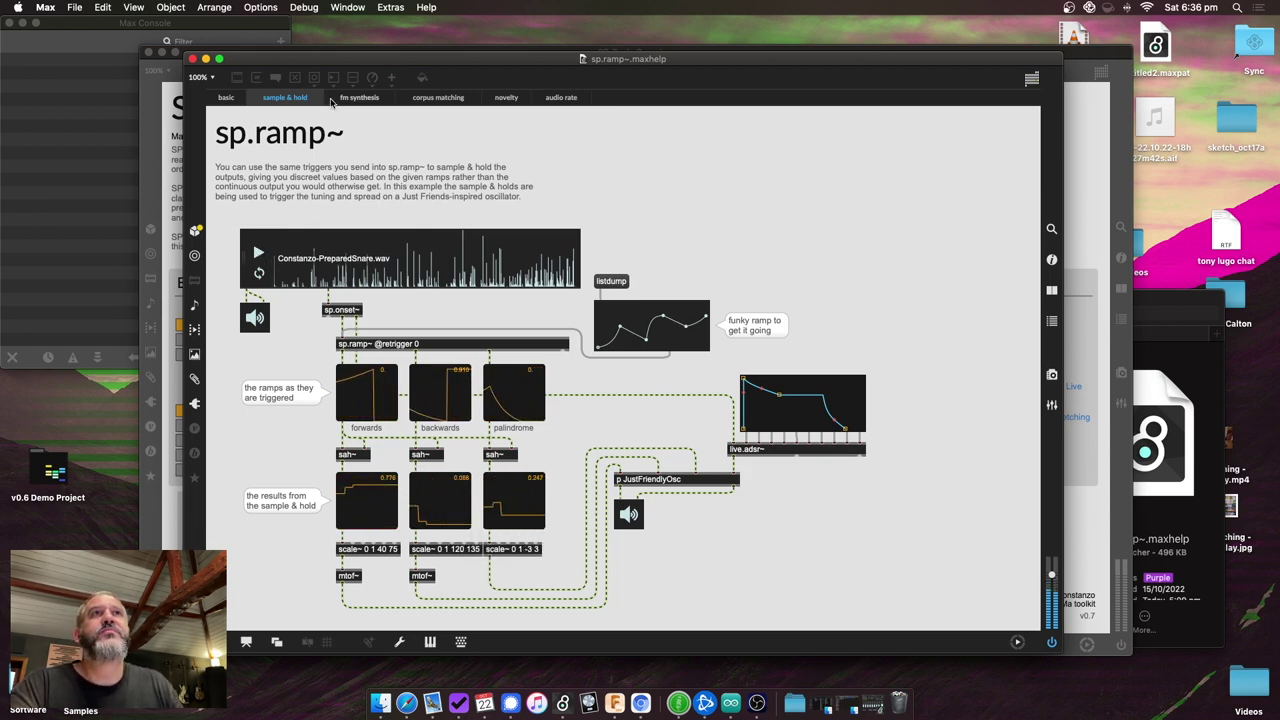
# Step: Show the fm synthesis tab and peek inside the p FMsynth subpatch before closing it
pyautogui.click(366, 97)
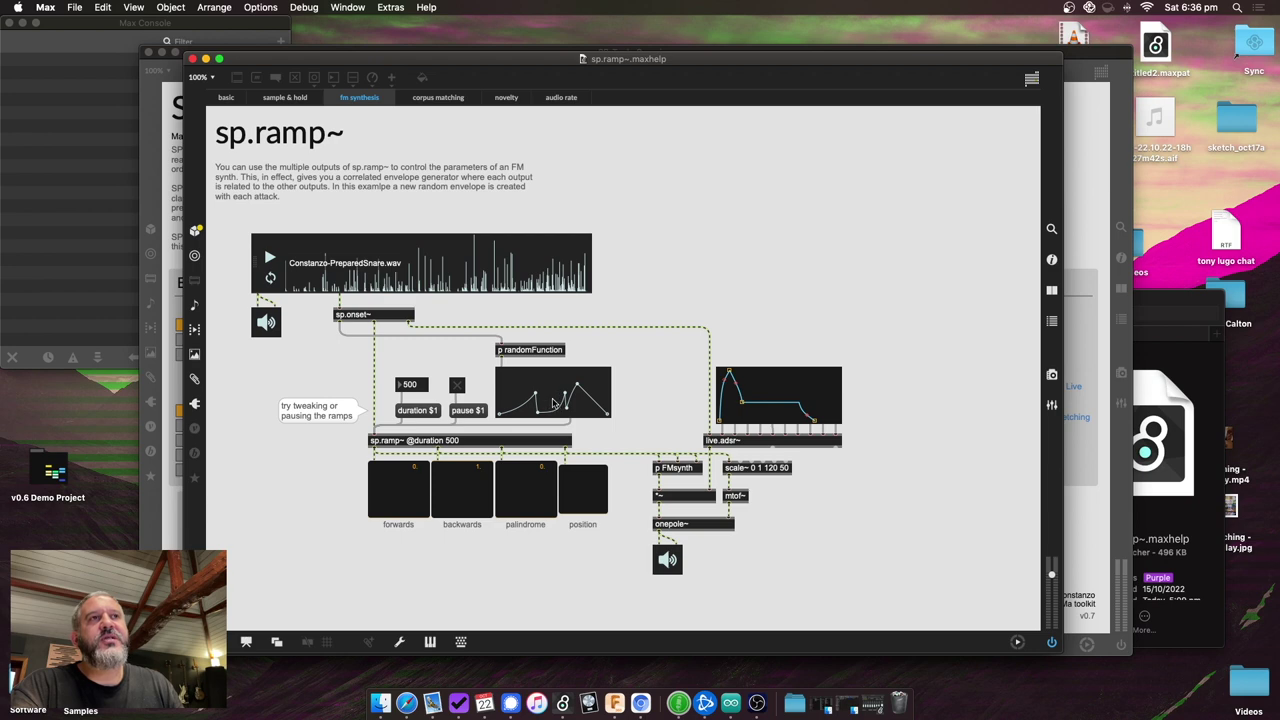
pyautogui.doubleClick(673, 469)
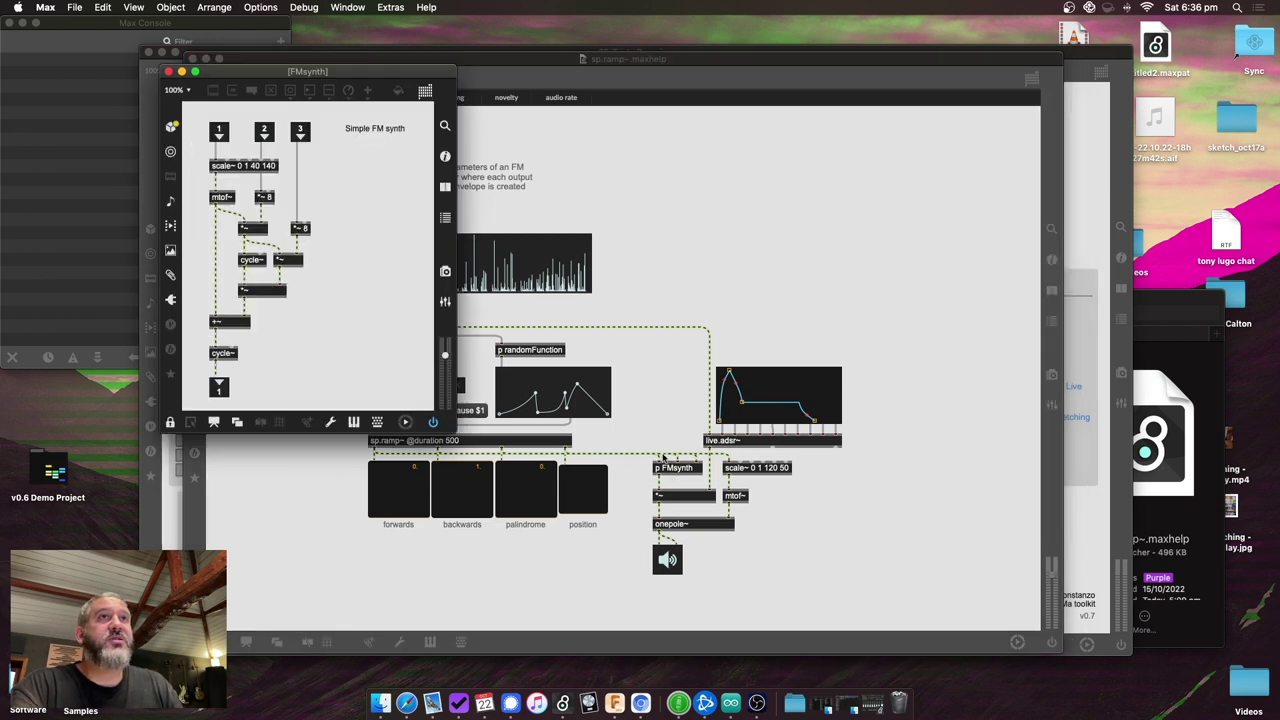
pyautogui.click(168, 71)
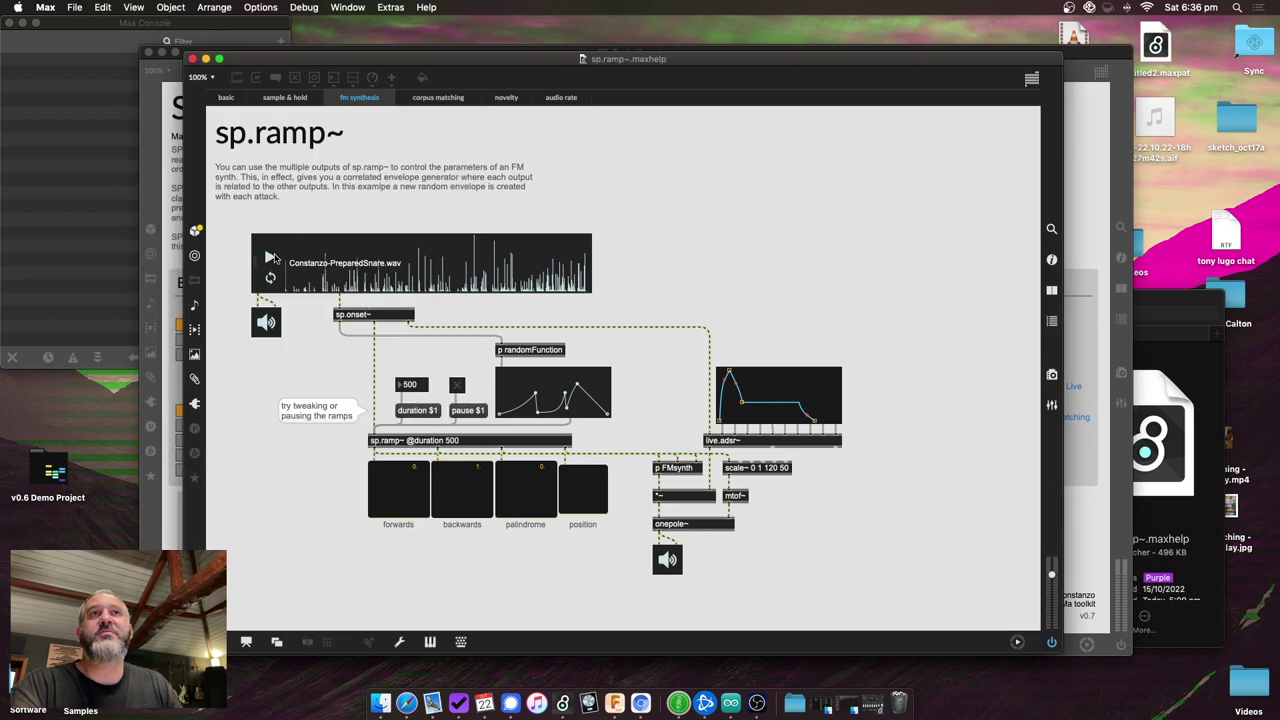
# Step: Play the snare and try ramp durations of 100, 45 and 1000, ending at 500
pyautogui.click(268, 258)
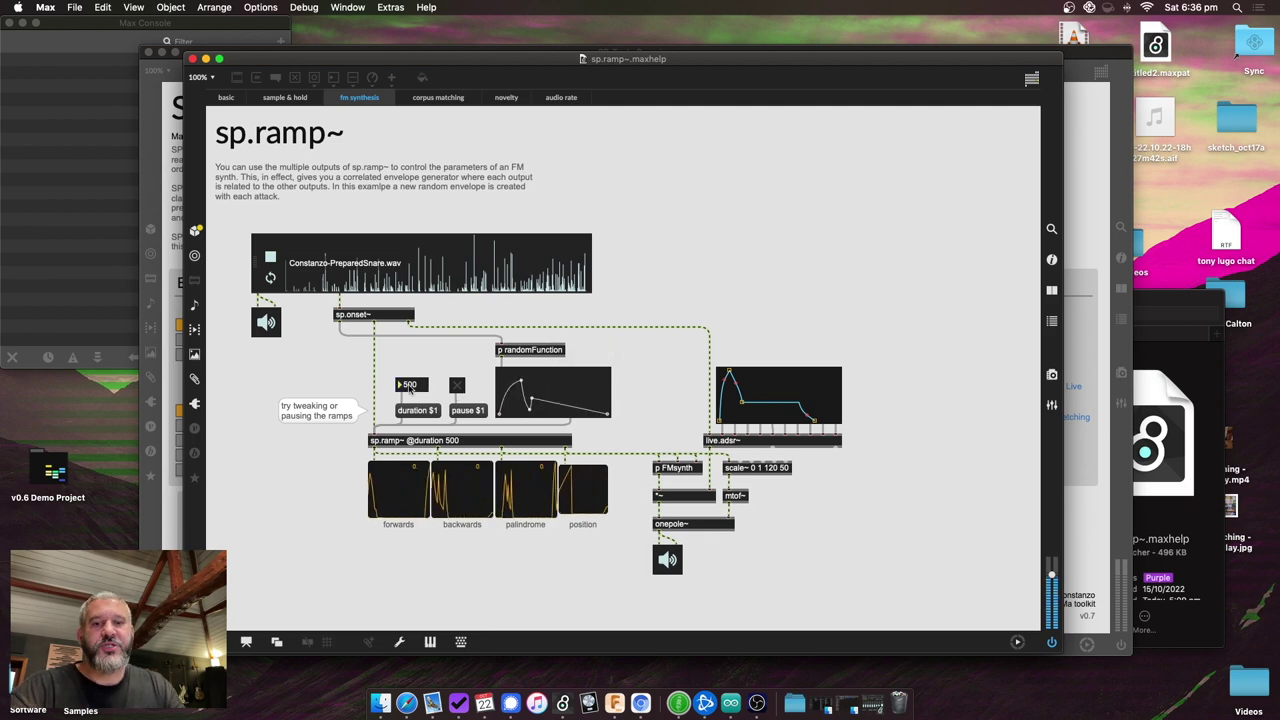
pyautogui.click(410, 384)
pyautogui.write('100')
pyautogui.press('Return')
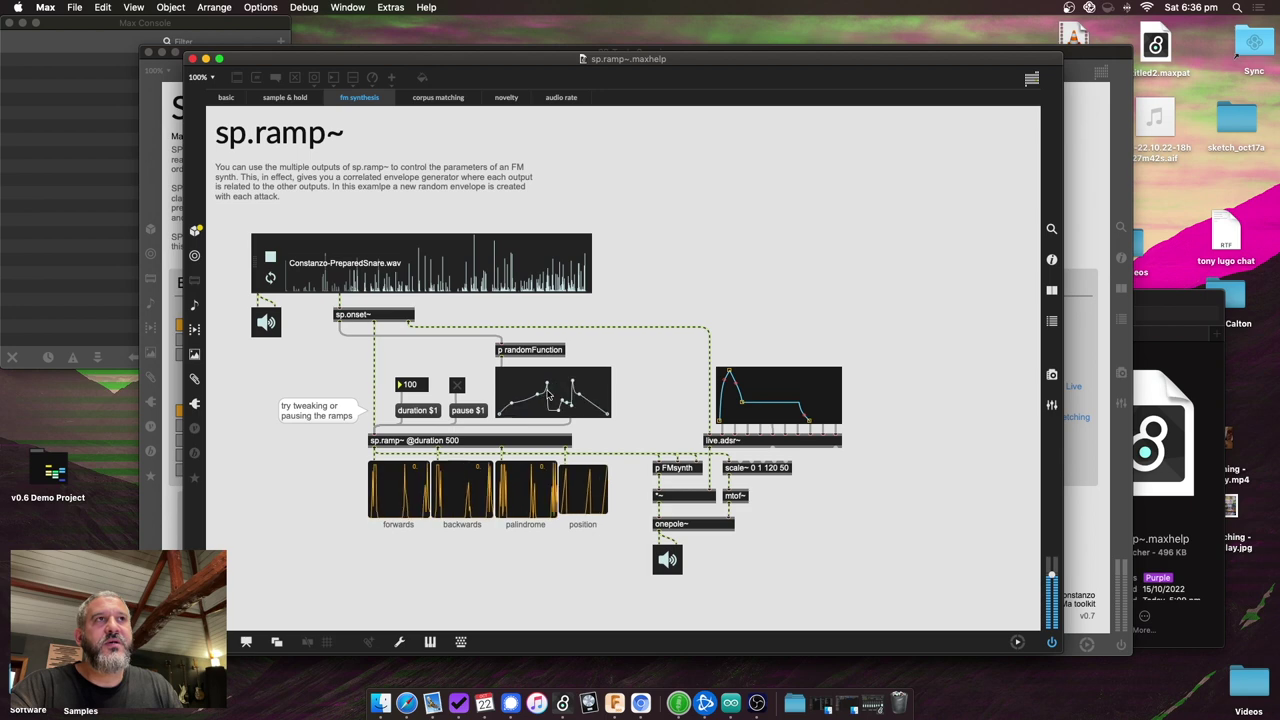
pyautogui.click(410, 384)
pyautogui.write('45')
pyautogui.press('Return')
pyautogui.click(410, 384)
pyautogui.write('1000')
pyautogui.press('Return')
pyautogui.write('500')
pyautogui.press('Return')
# Step: Toggle the ramps' pause repeatedly to hold steps and trigger new random envelopes
pyautogui.click(457, 386)
pyautogui.click(457, 386)
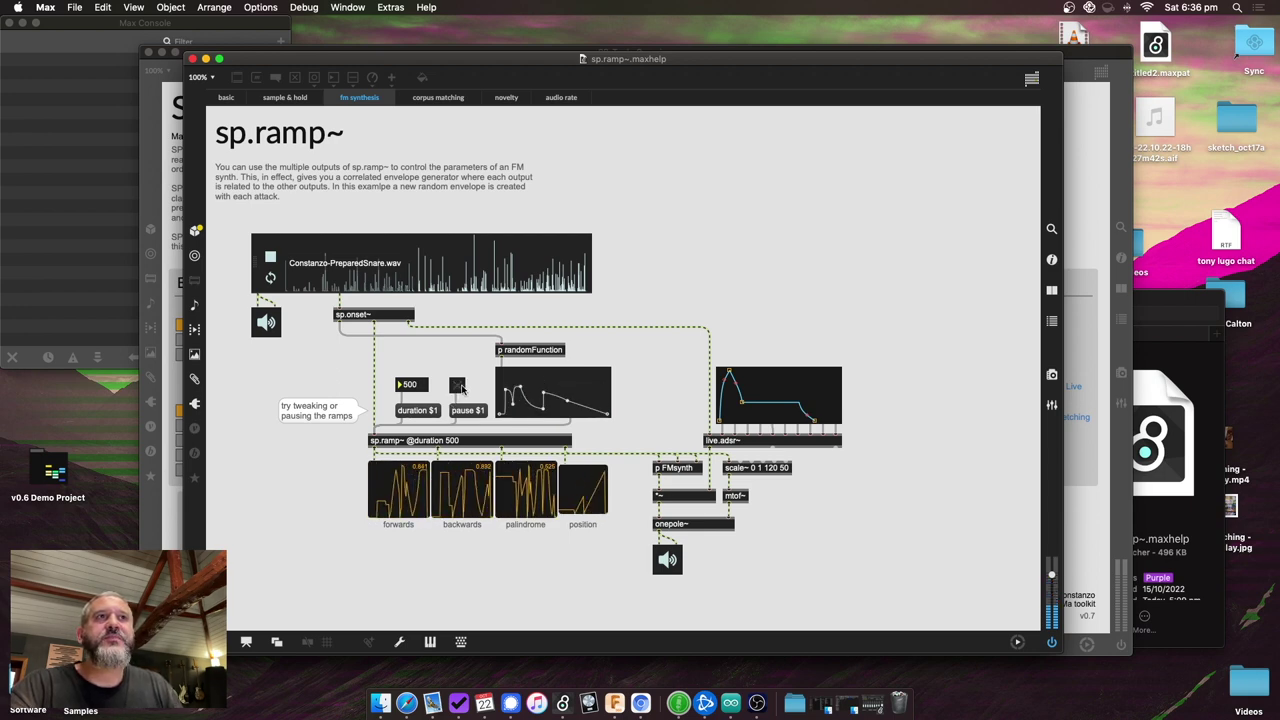
pyautogui.click(457, 386)
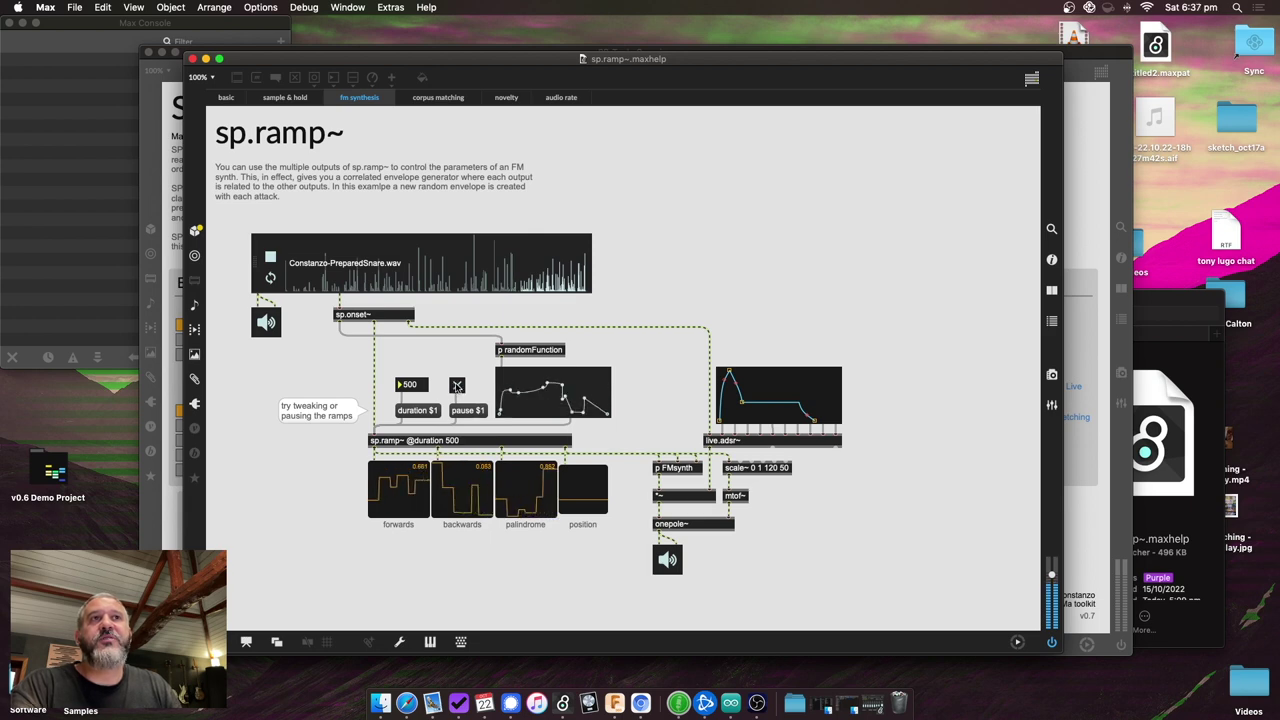
pyautogui.click(457, 386)
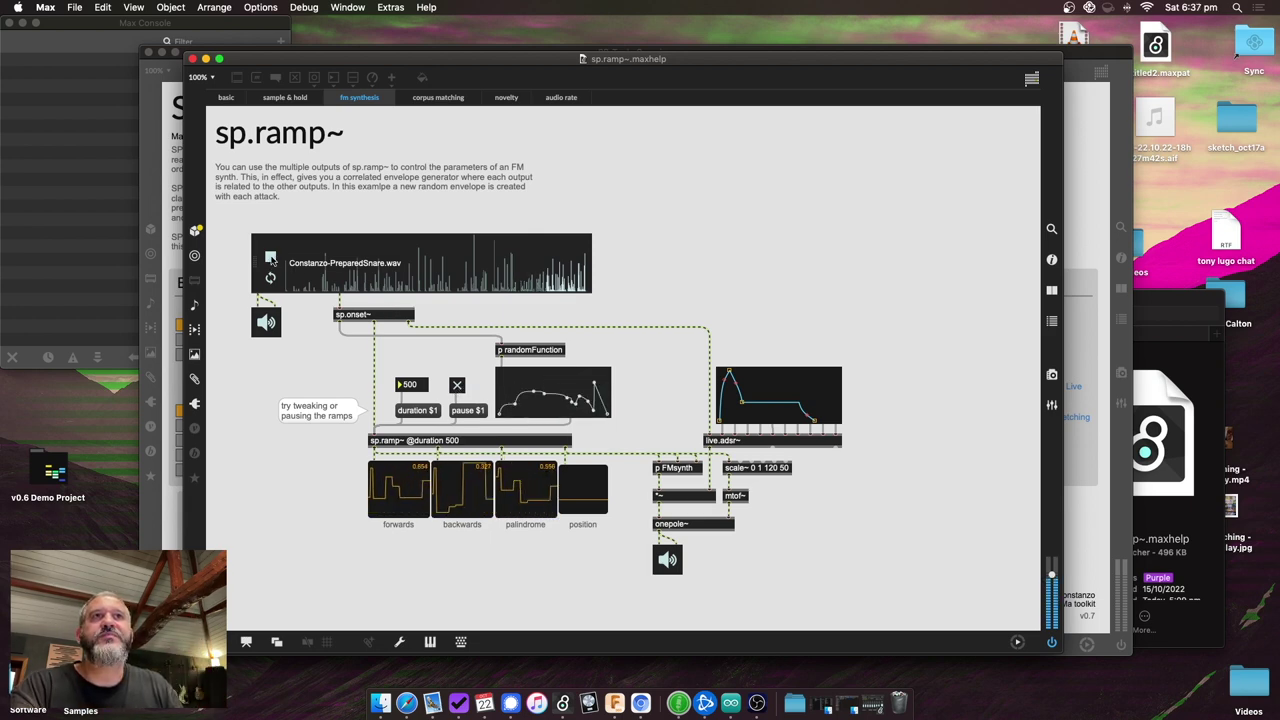
pyautogui.click(457, 386)
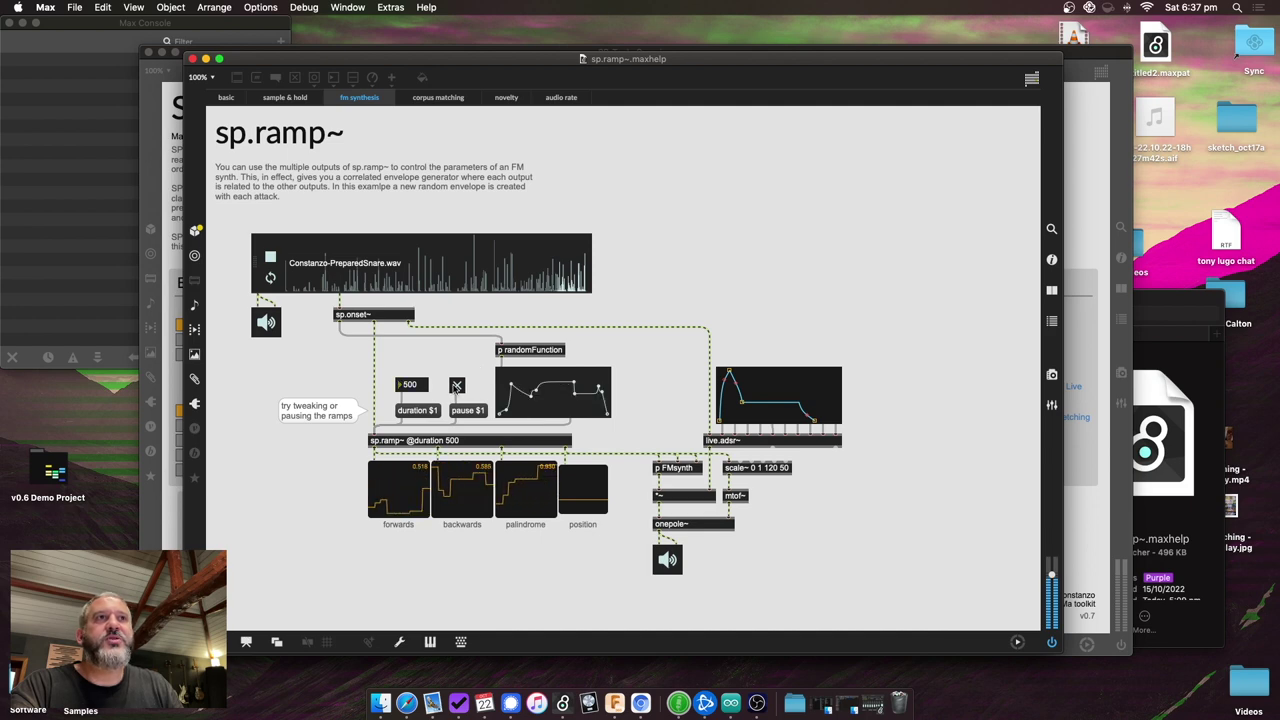
pyautogui.click(457, 386)
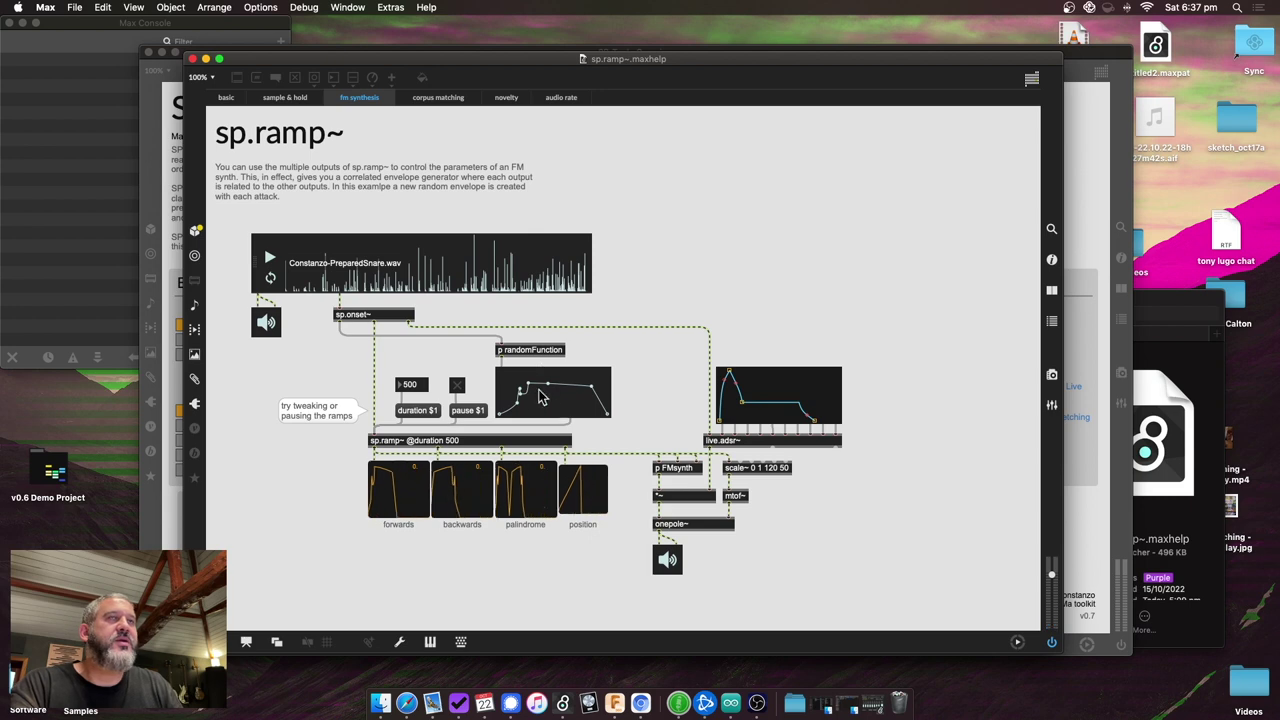
# Step: Switch to corpus matching, read corpus_china.json, and run the snare sample through the slow ramps
pyautogui.click(440, 97)
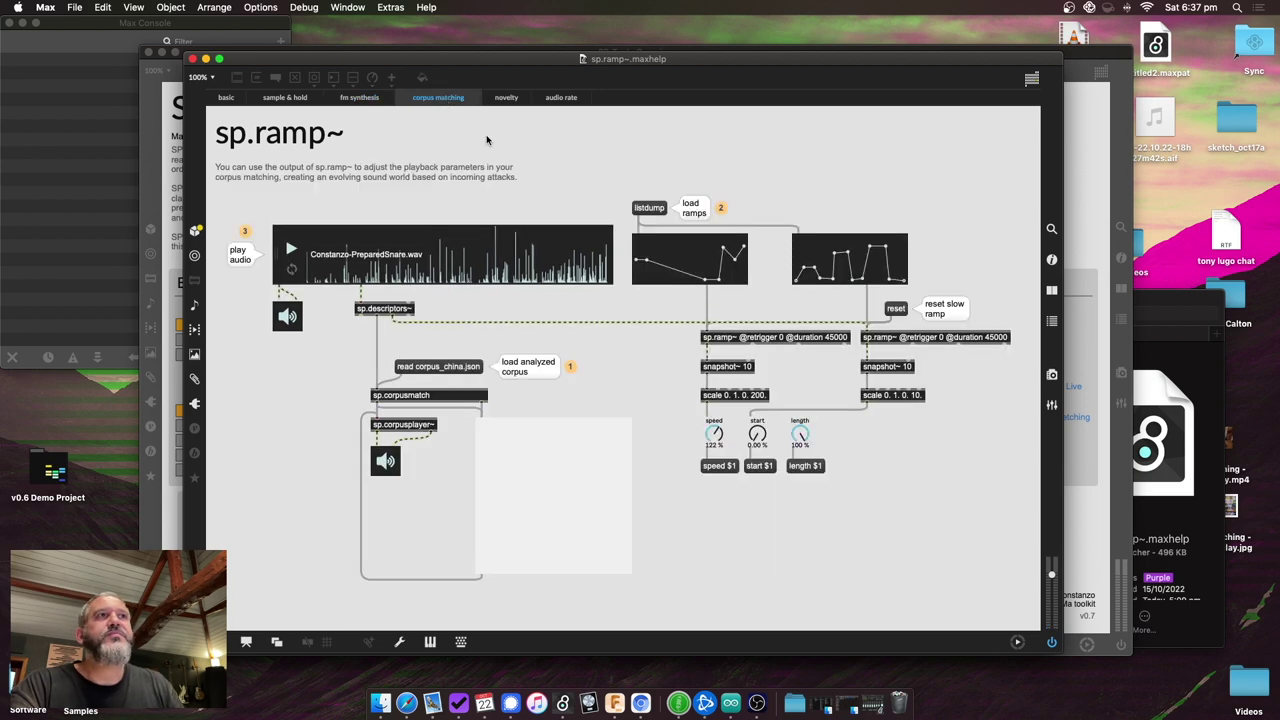
pyautogui.click(457, 367)
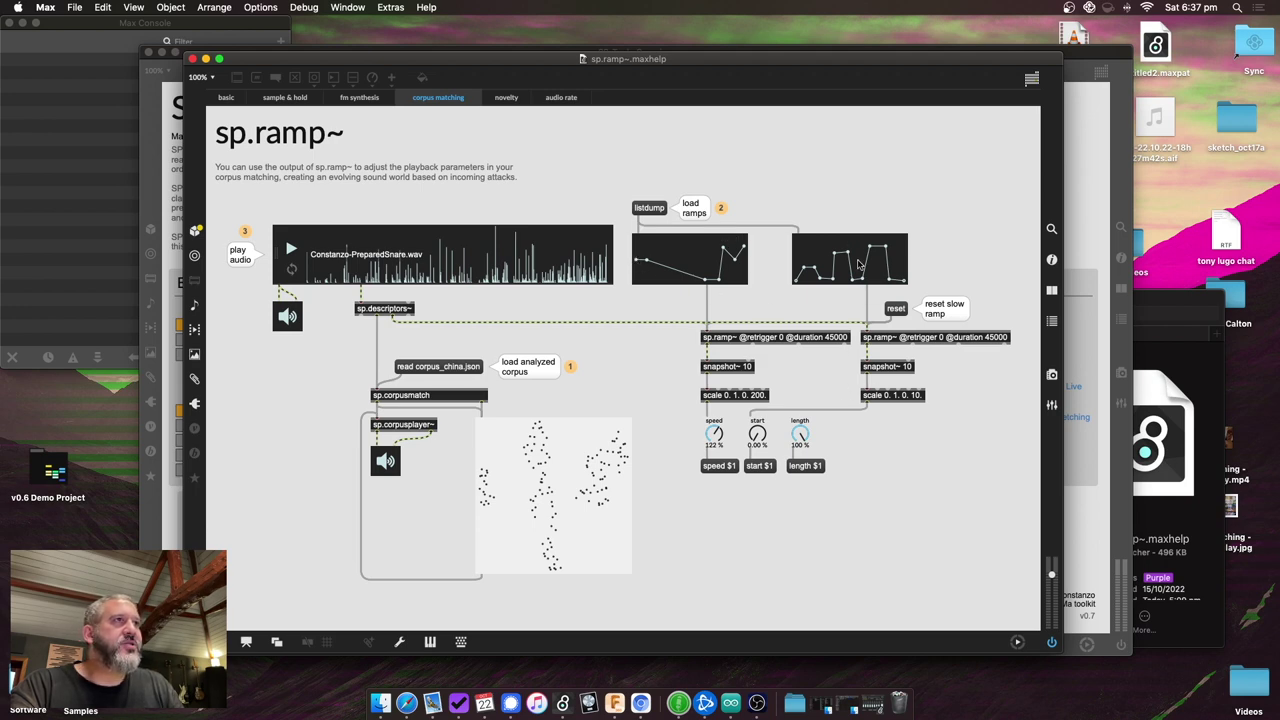
pyautogui.click(292, 249)
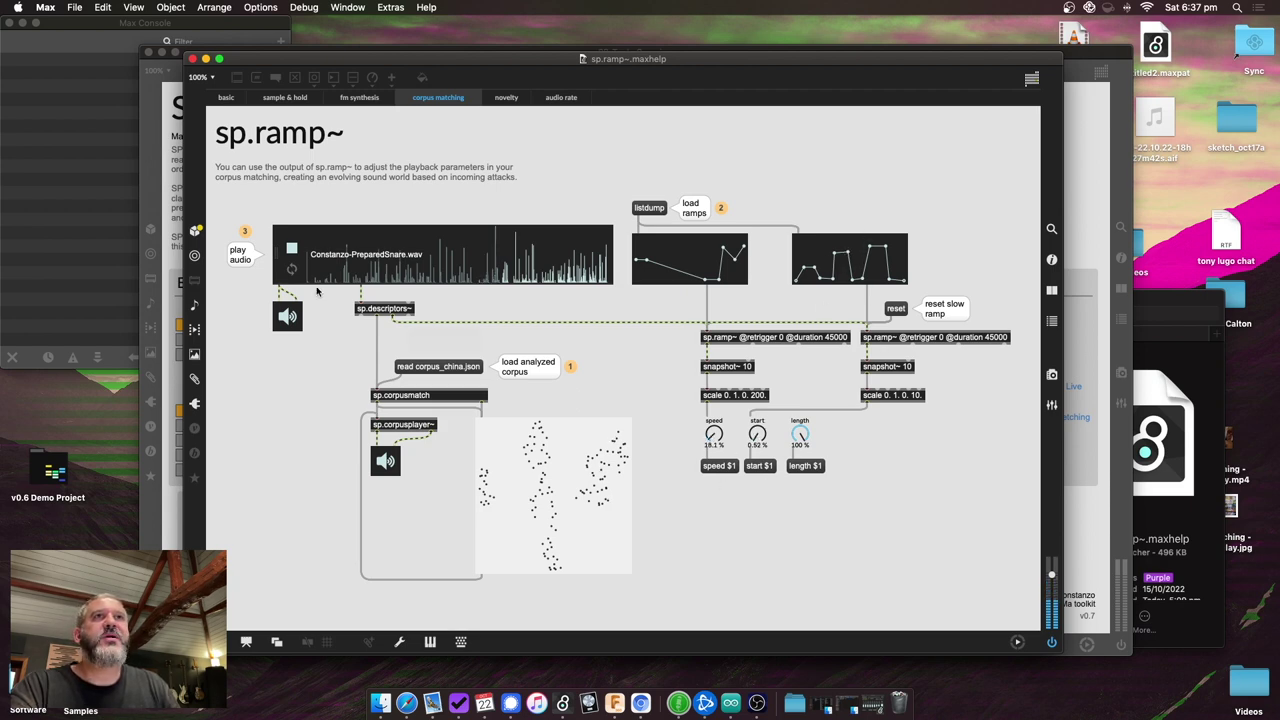
pyautogui.click(291, 251)
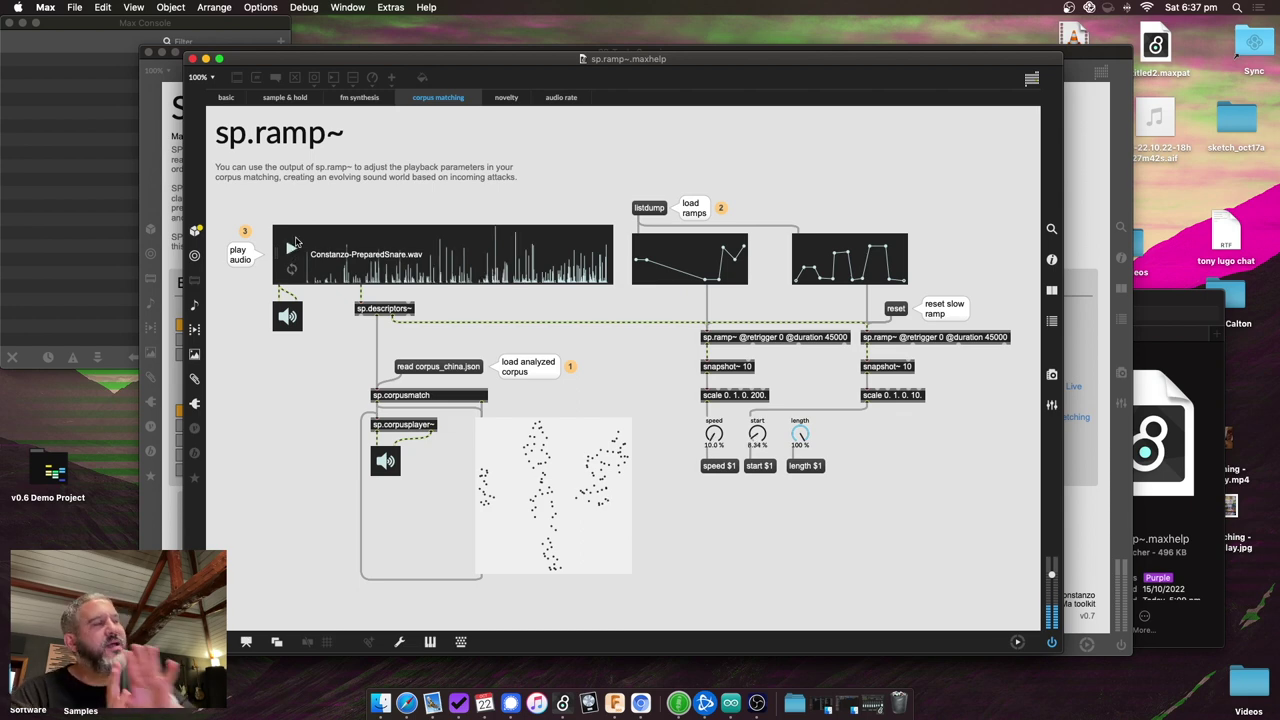
# Step: On the novelty tab, load the ramp with listdump, start the sequencer, and play SP_DPA Novelty Example.wav
pyautogui.click(508, 97)
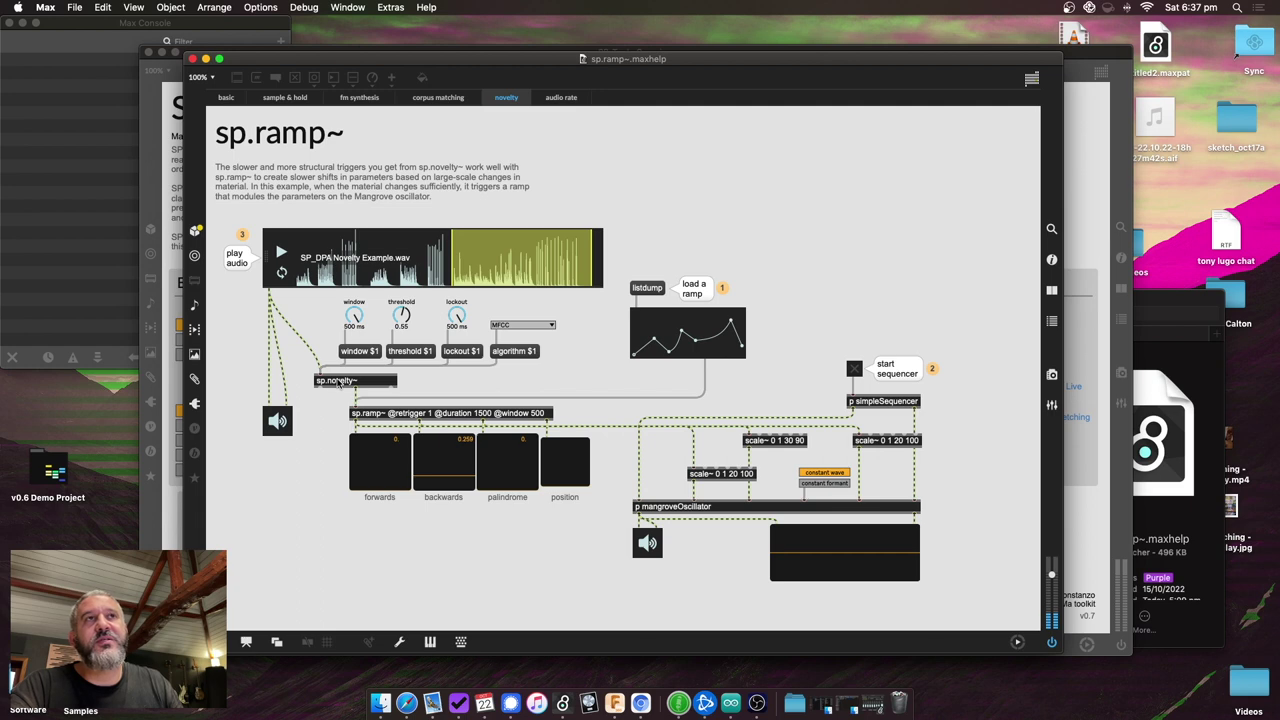
pyautogui.click(647, 290)
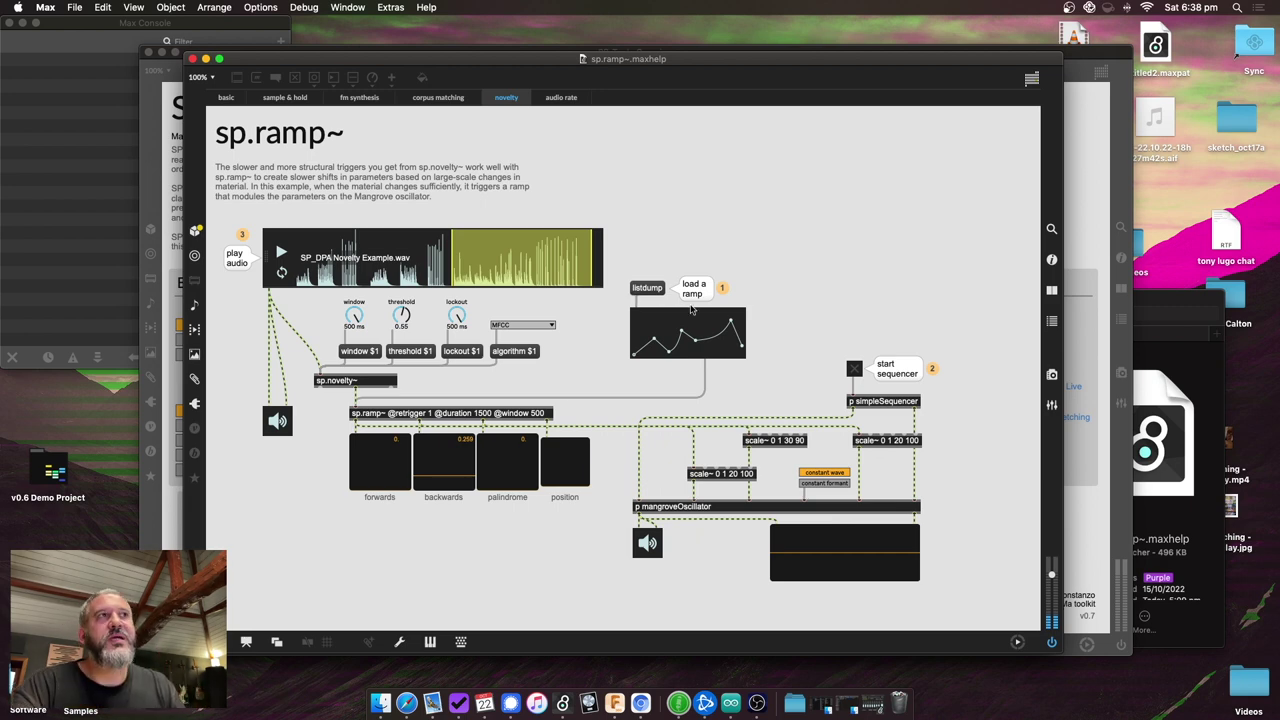
pyautogui.click(855, 369)
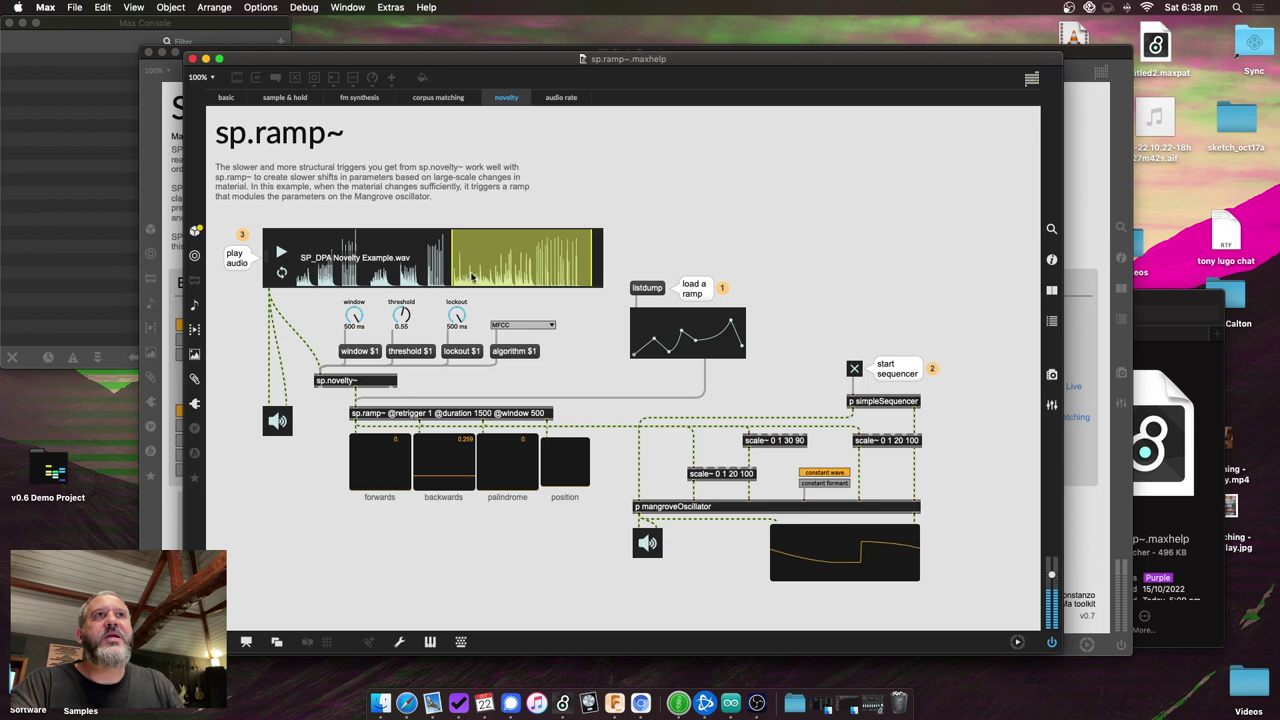
pyautogui.click(281, 252)
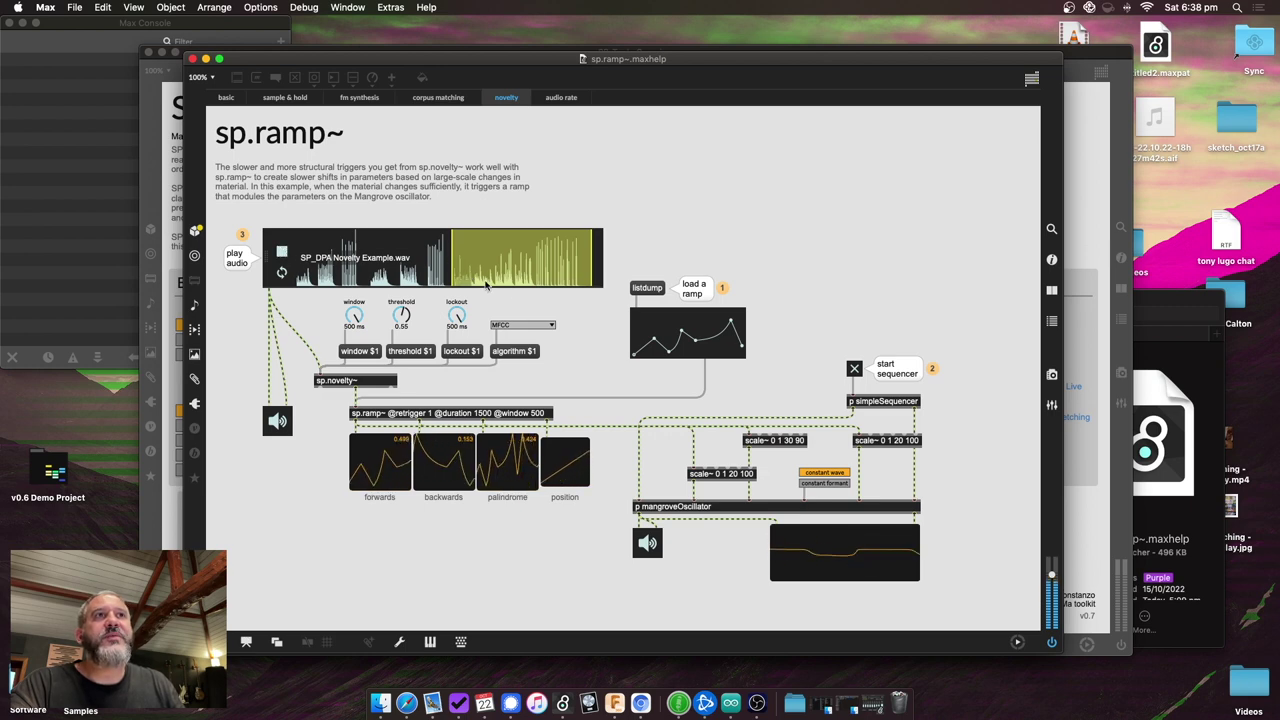